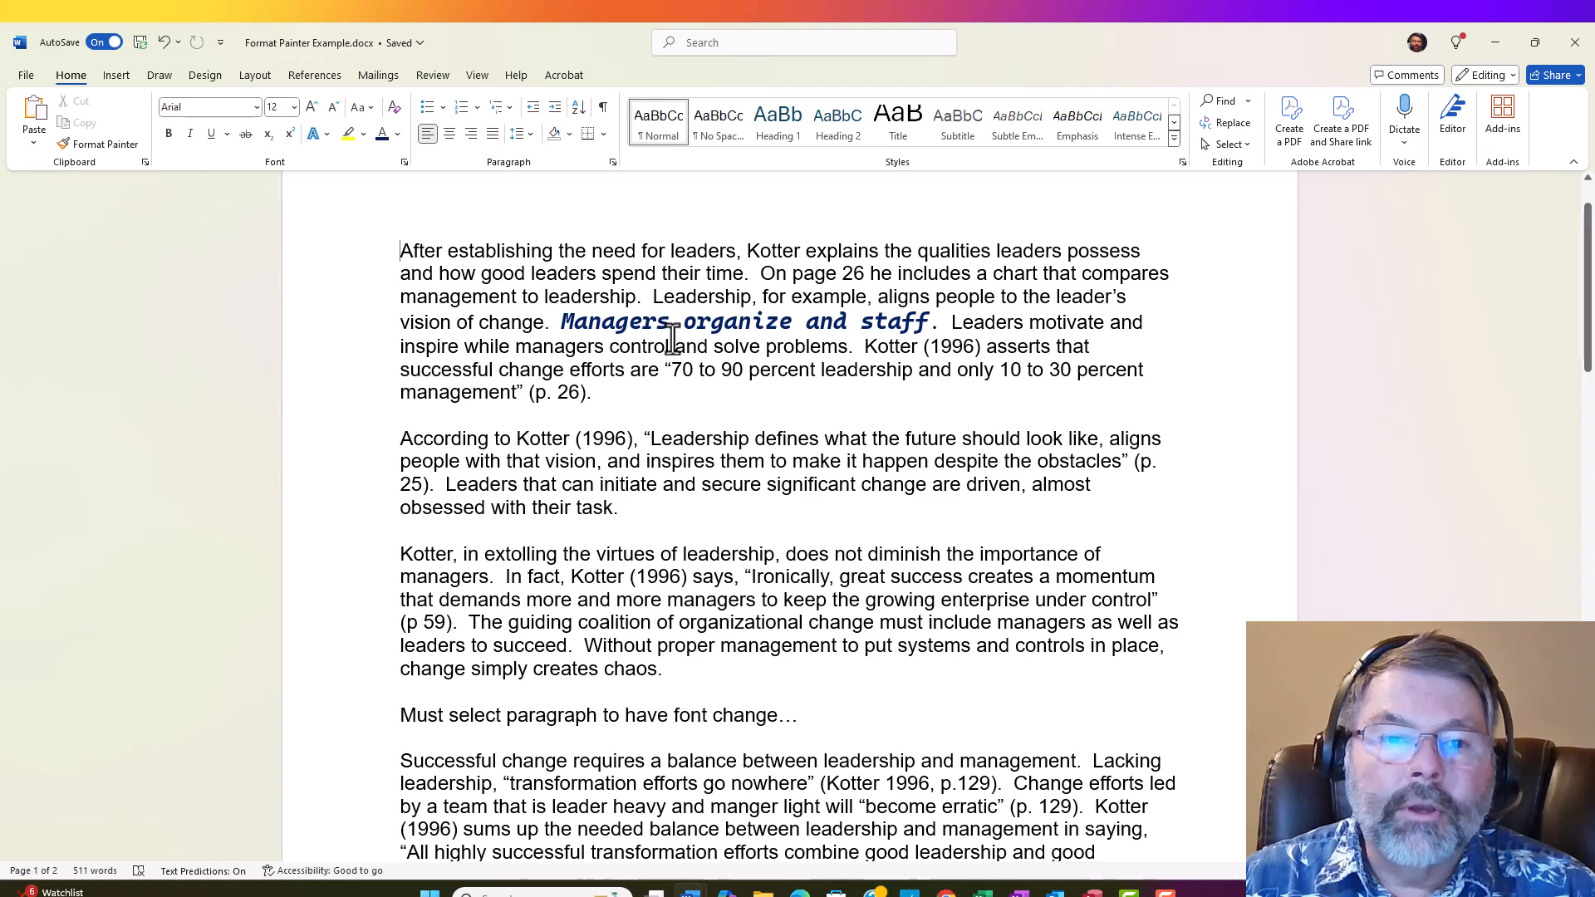
Compare the font and size of "Managers organize and staff." with the surrounding text in the first paragraph
left_click(604, 322)
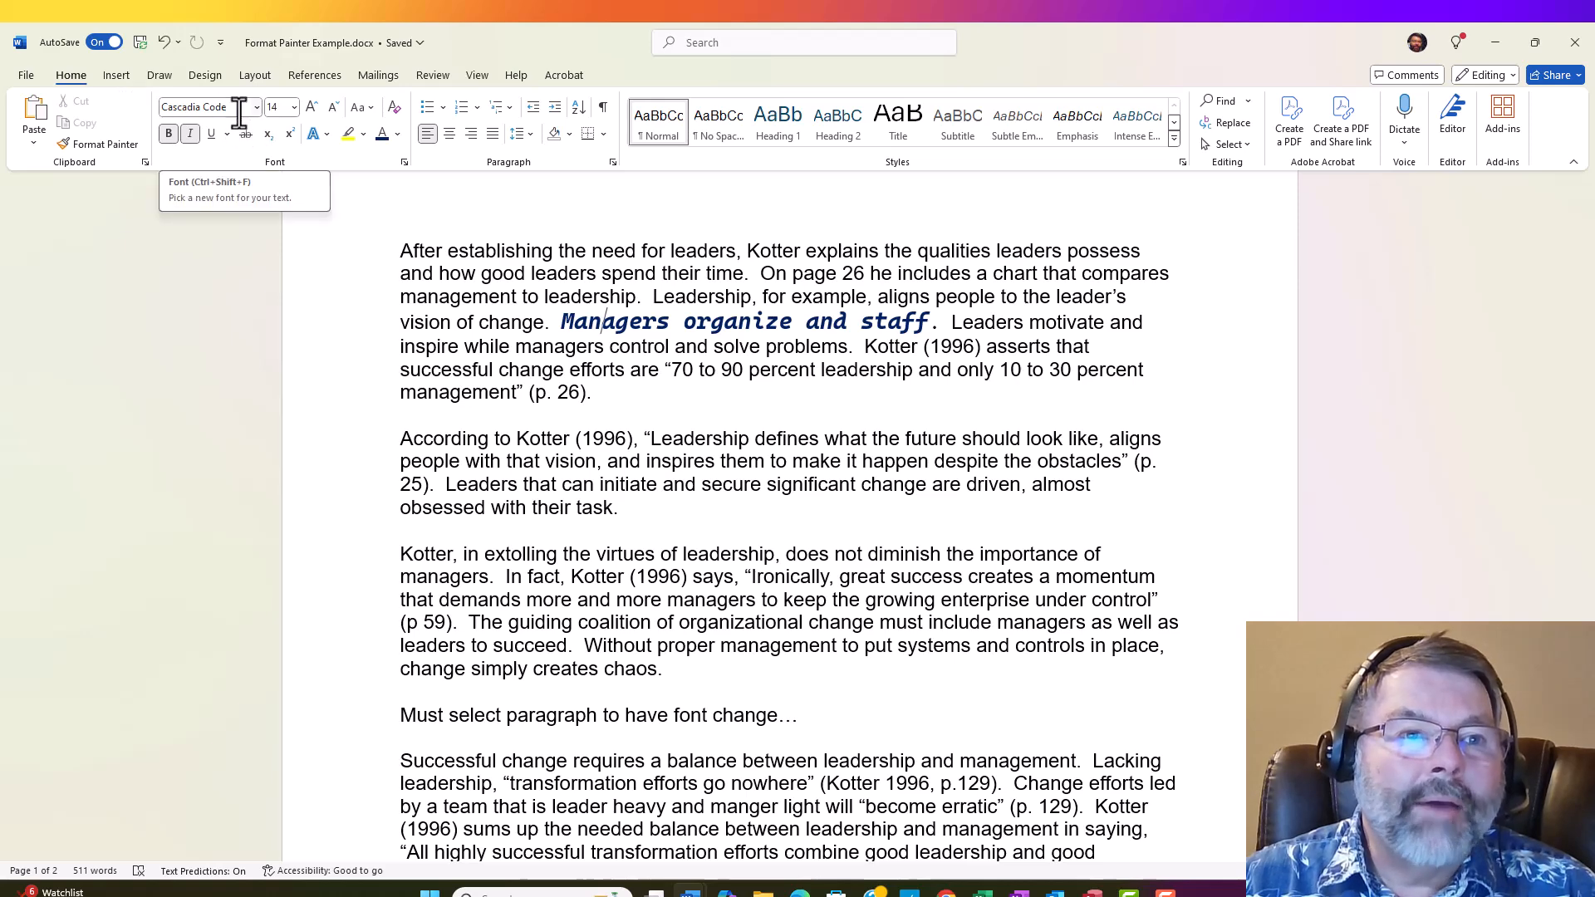
left_click(474, 272)
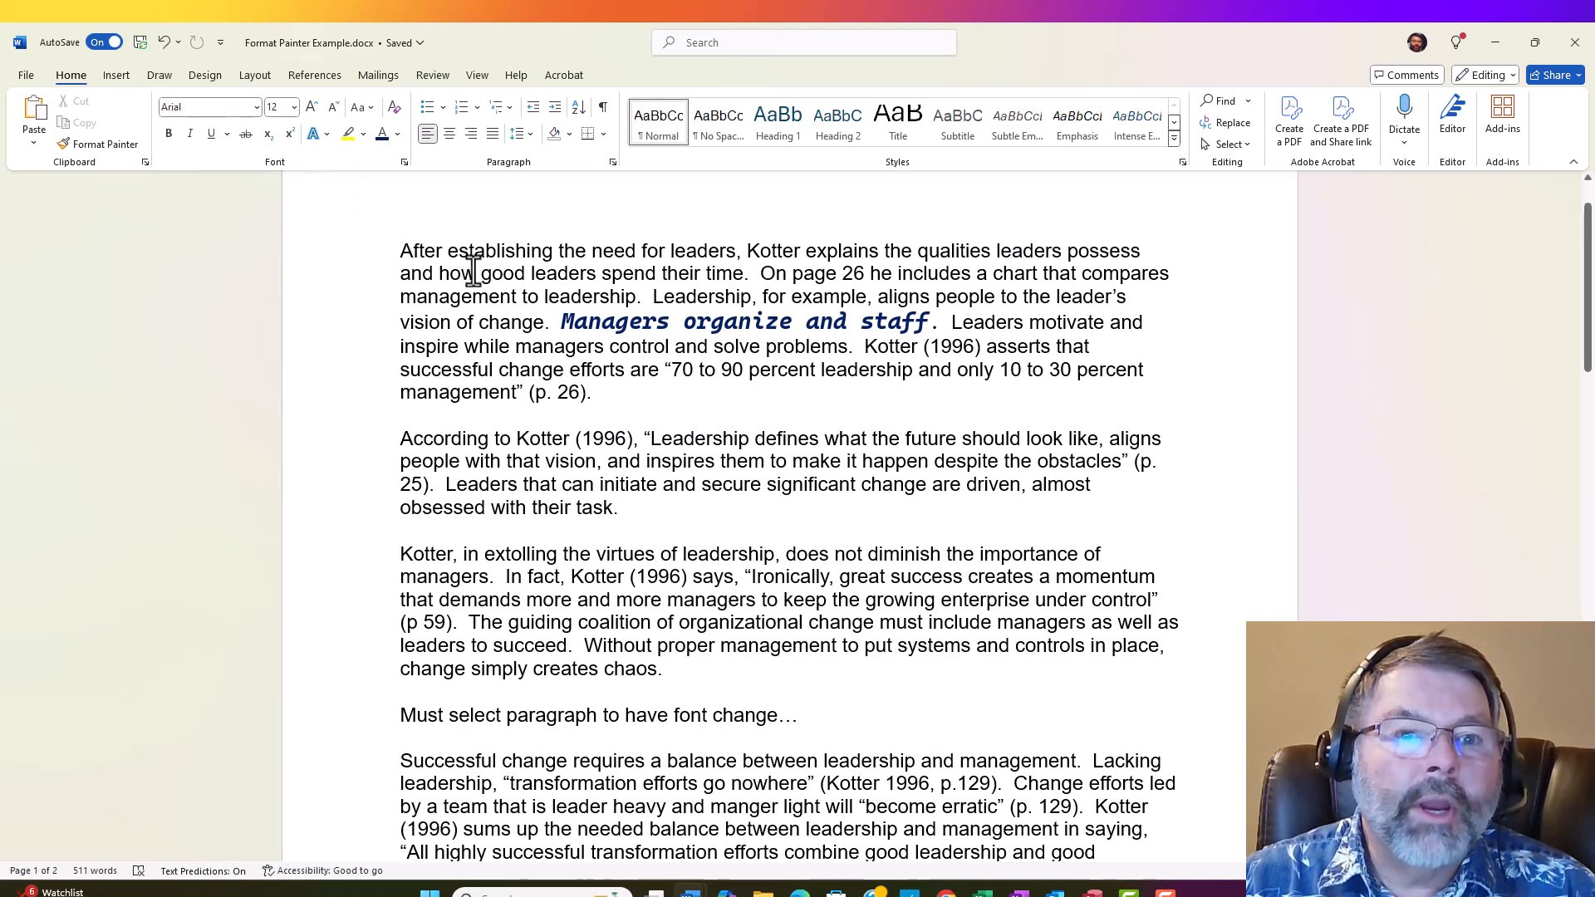
left_click(642, 324)
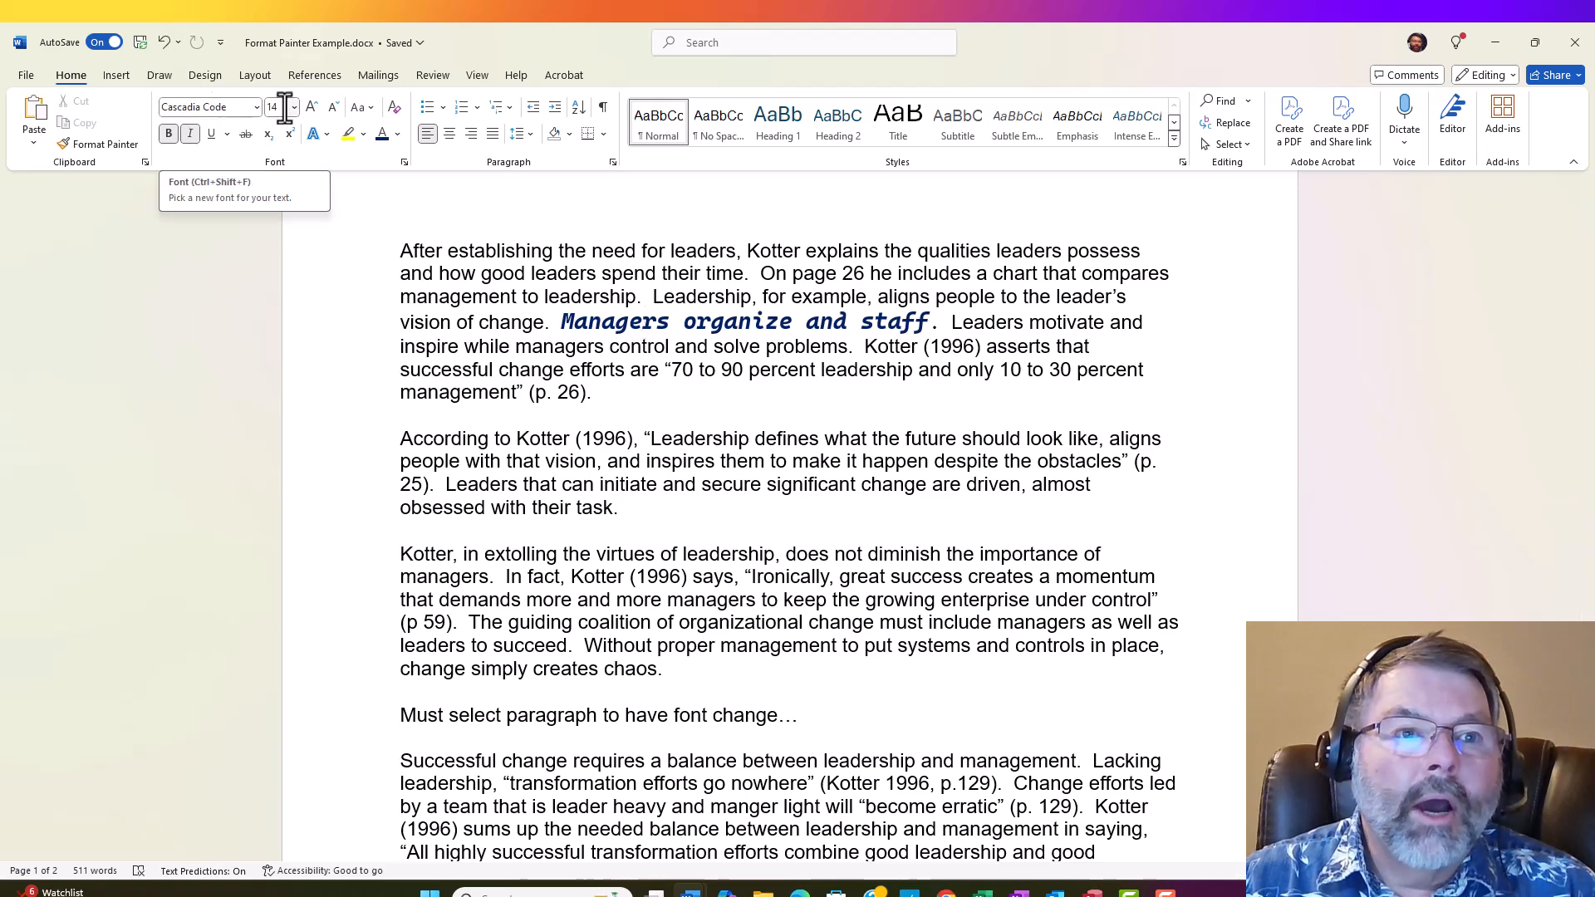
left_click(585, 291)
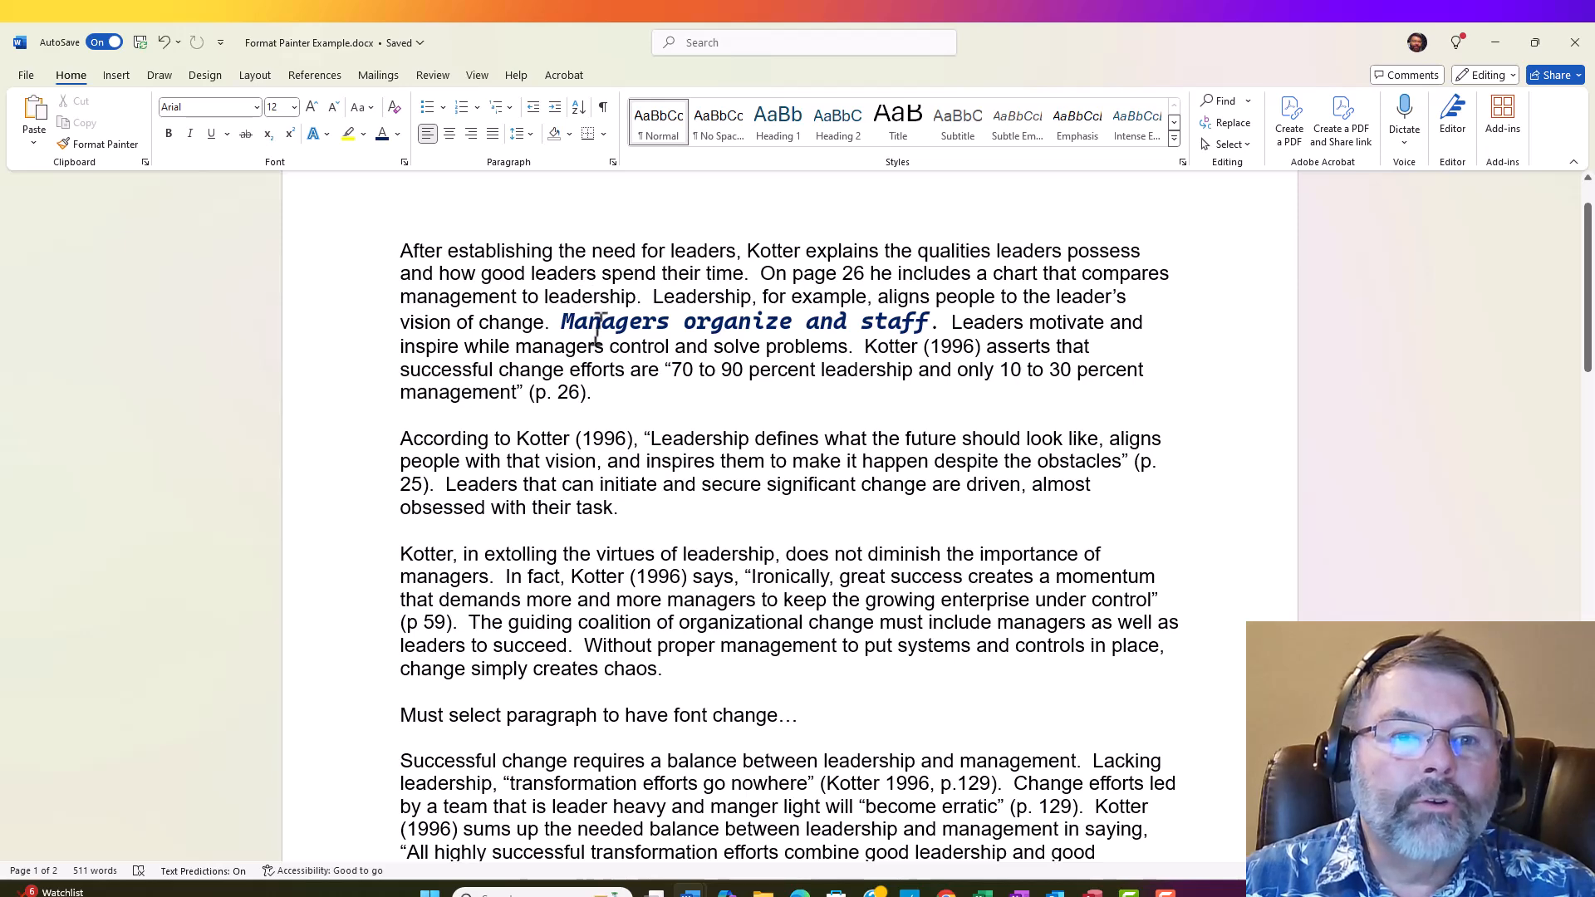
Inspect the detailed formatting of the word "Managers" with Reveal Formatting, and close the details
left_click(595, 326)
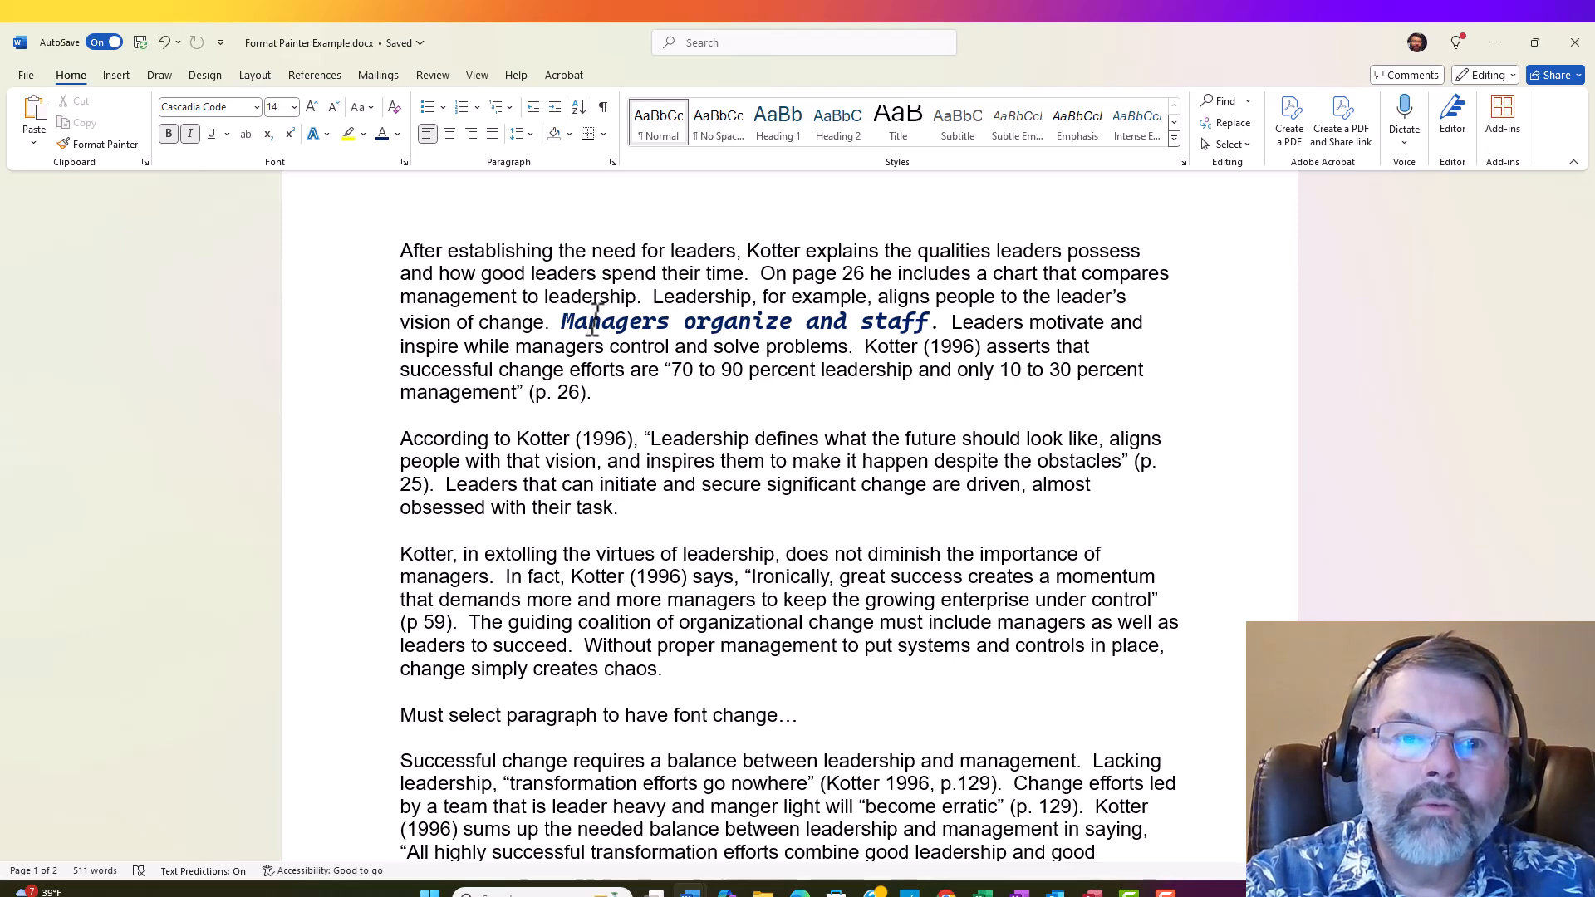
key("shift+F1")
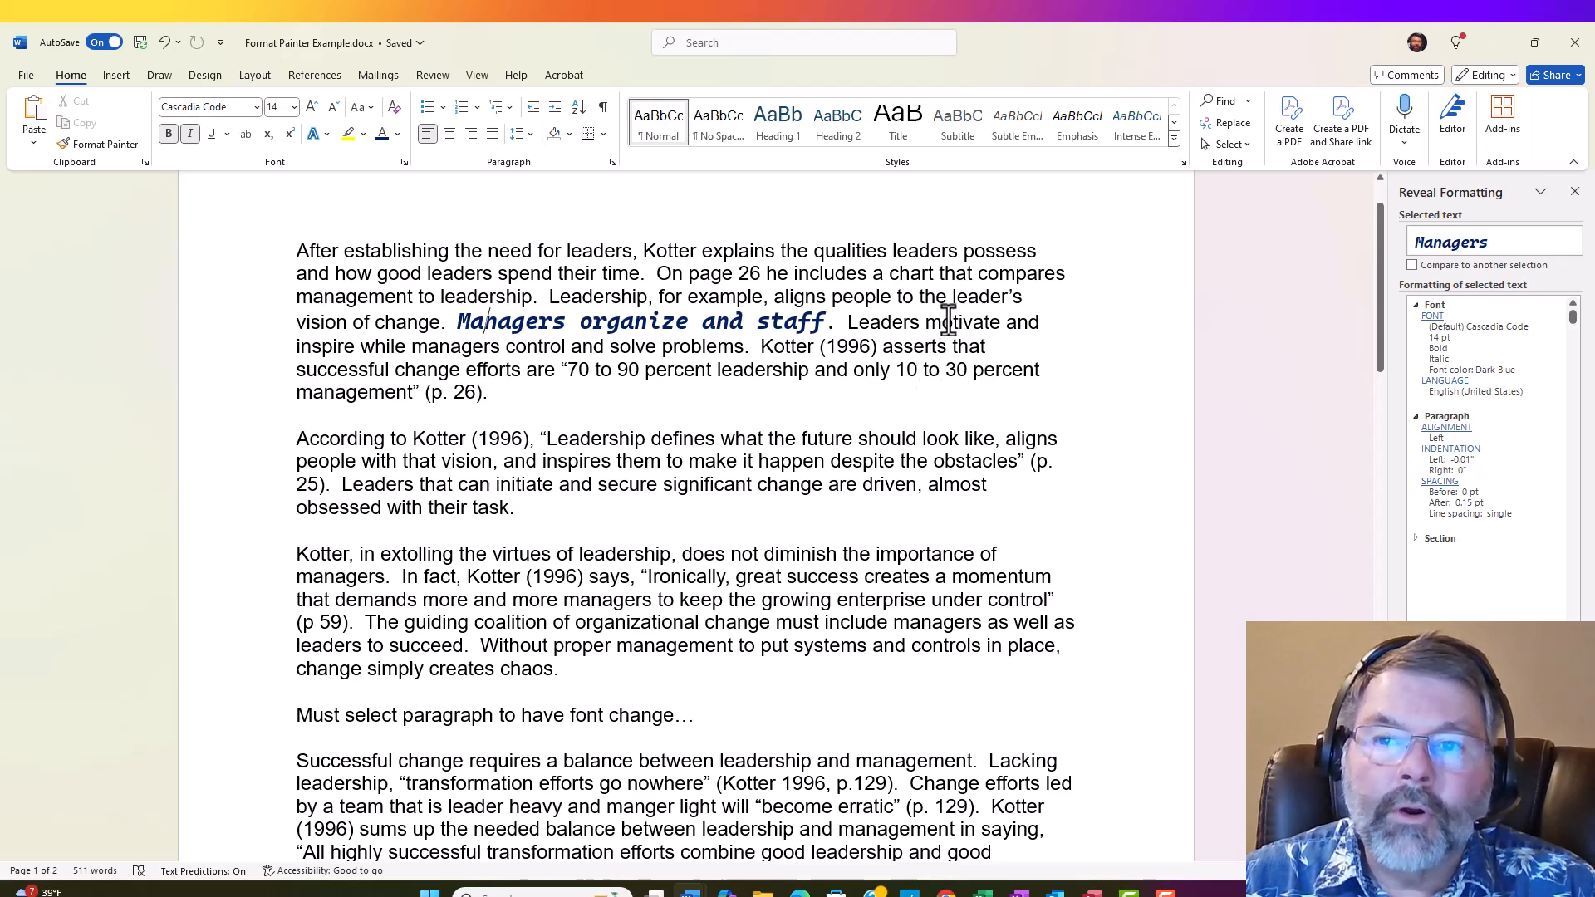
left_click(1575, 191)
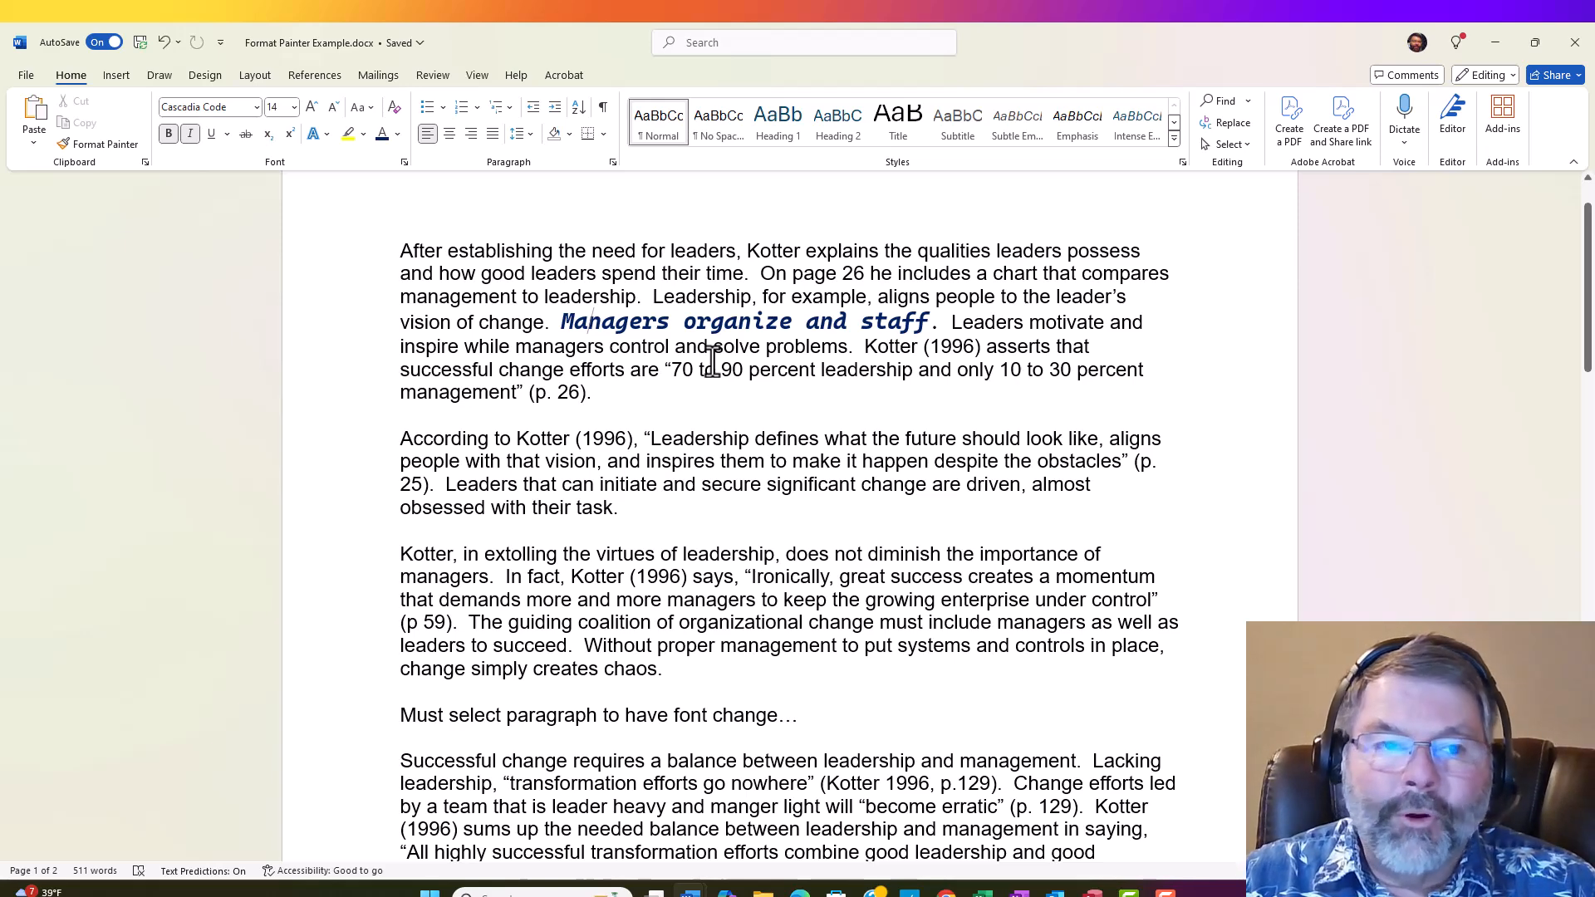
left_click(478, 366)
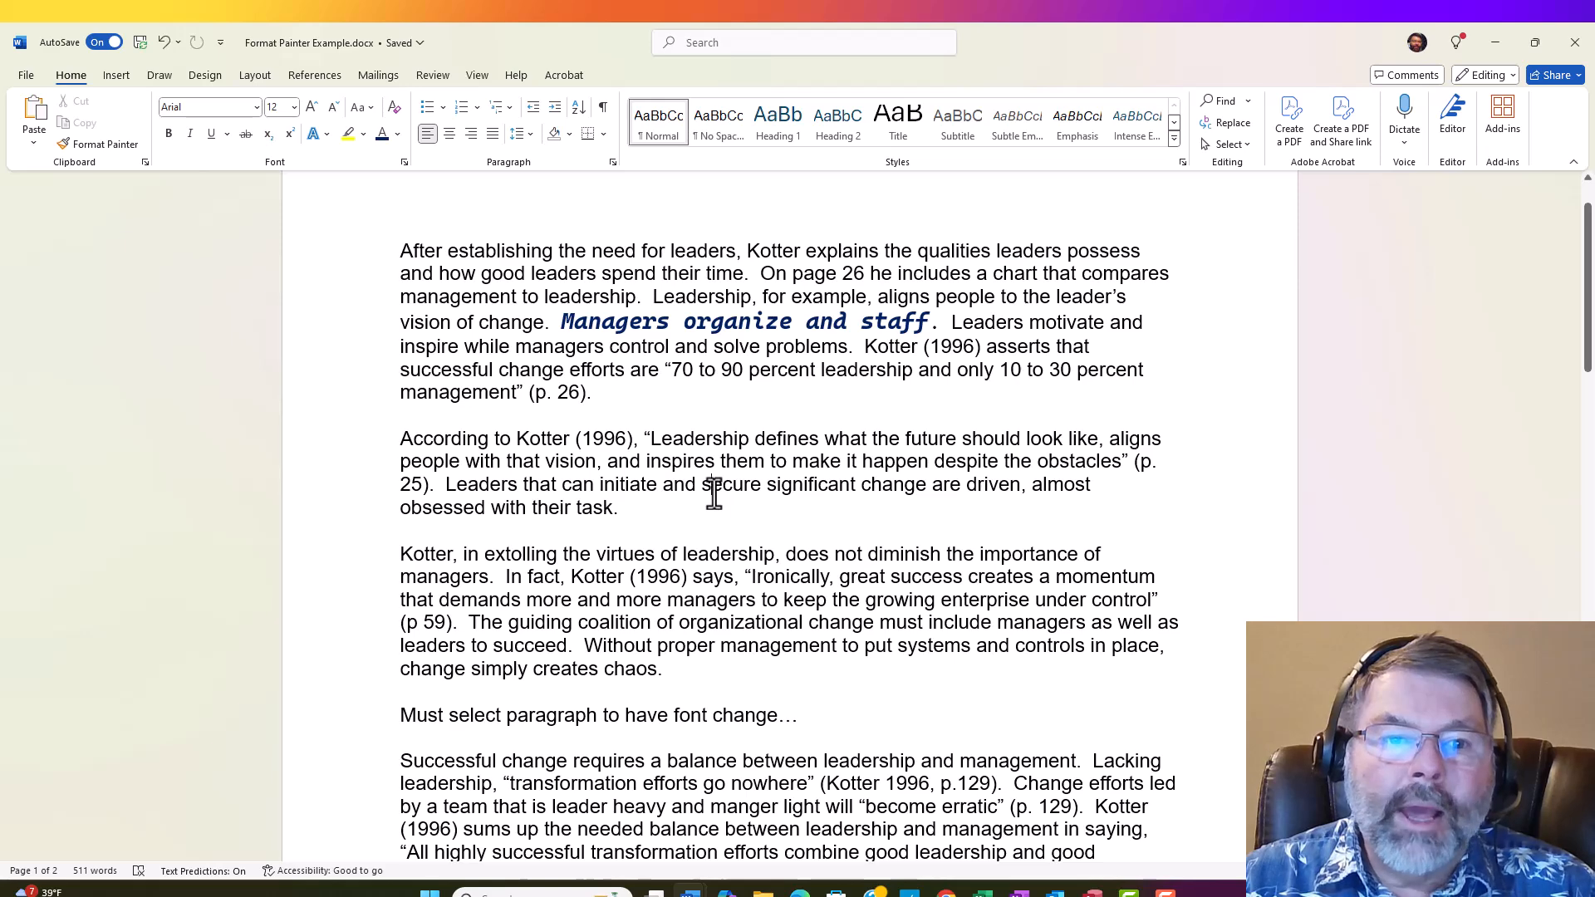
Copy the formatting of "Managers" onto "Leadership" in the second paragraph with Format Painter, check it, and undo it
left_click(611, 323)
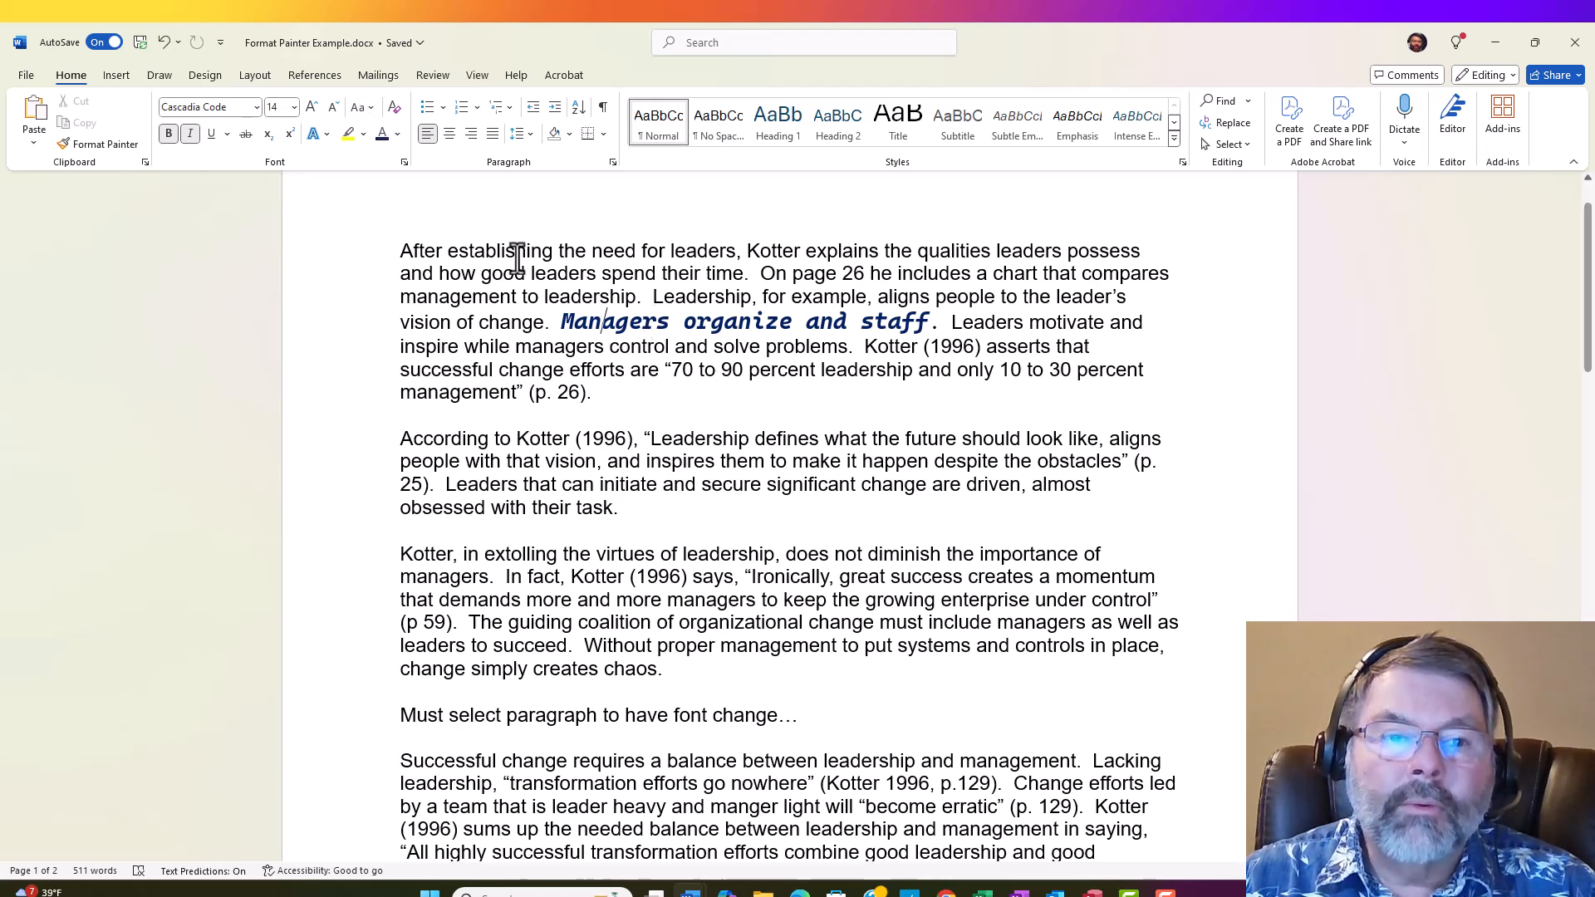
left_click(98, 143)
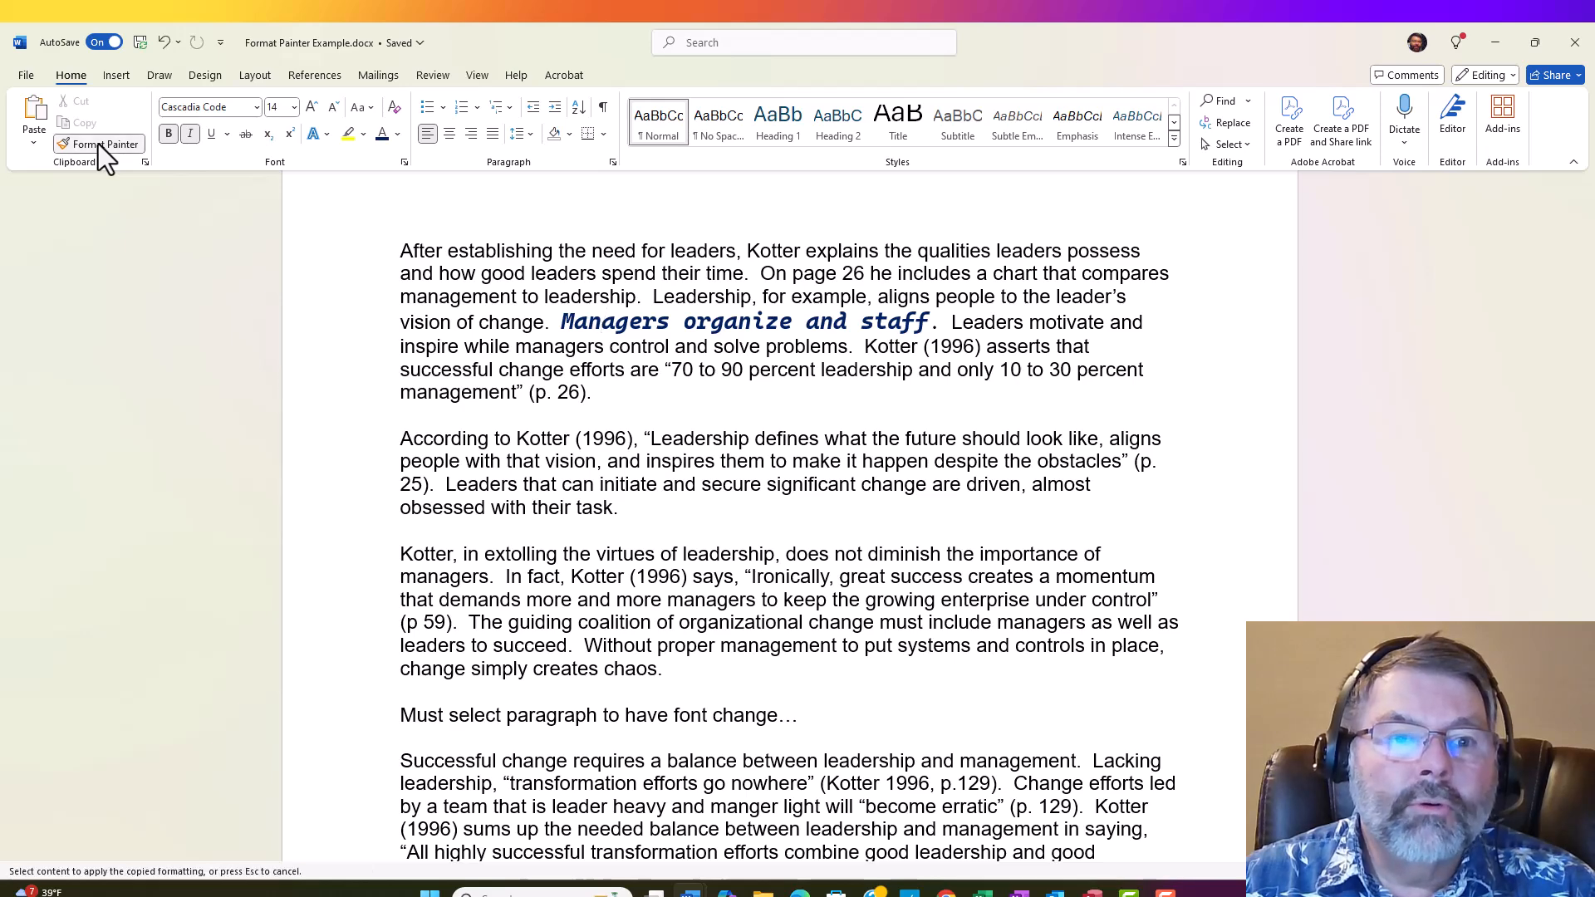
left_click(698, 438)
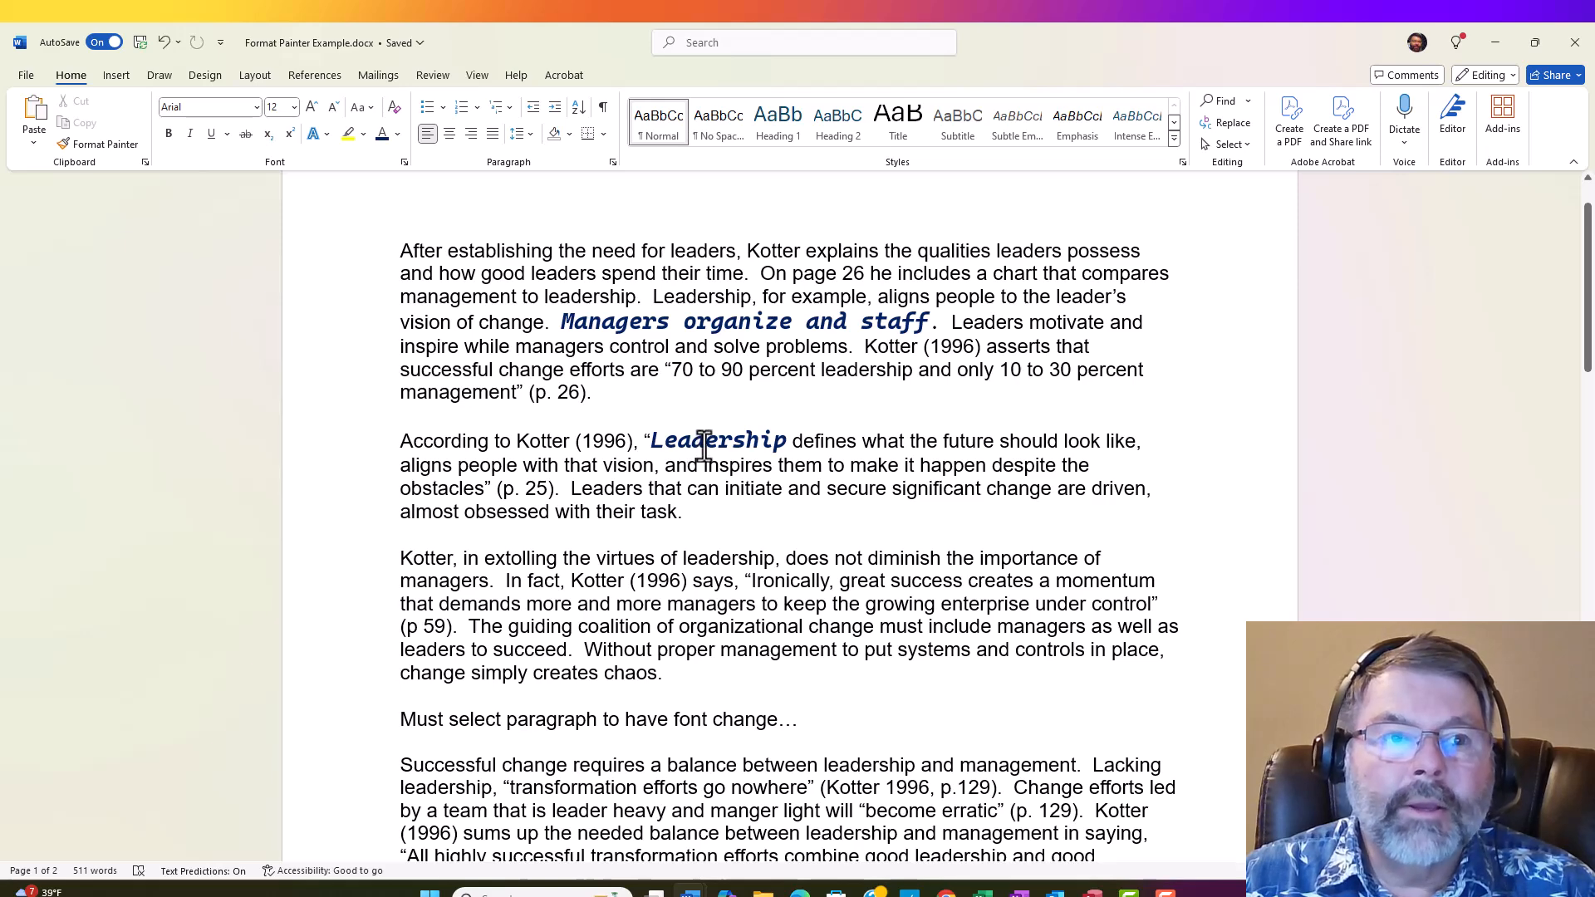
left_click(705, 445)
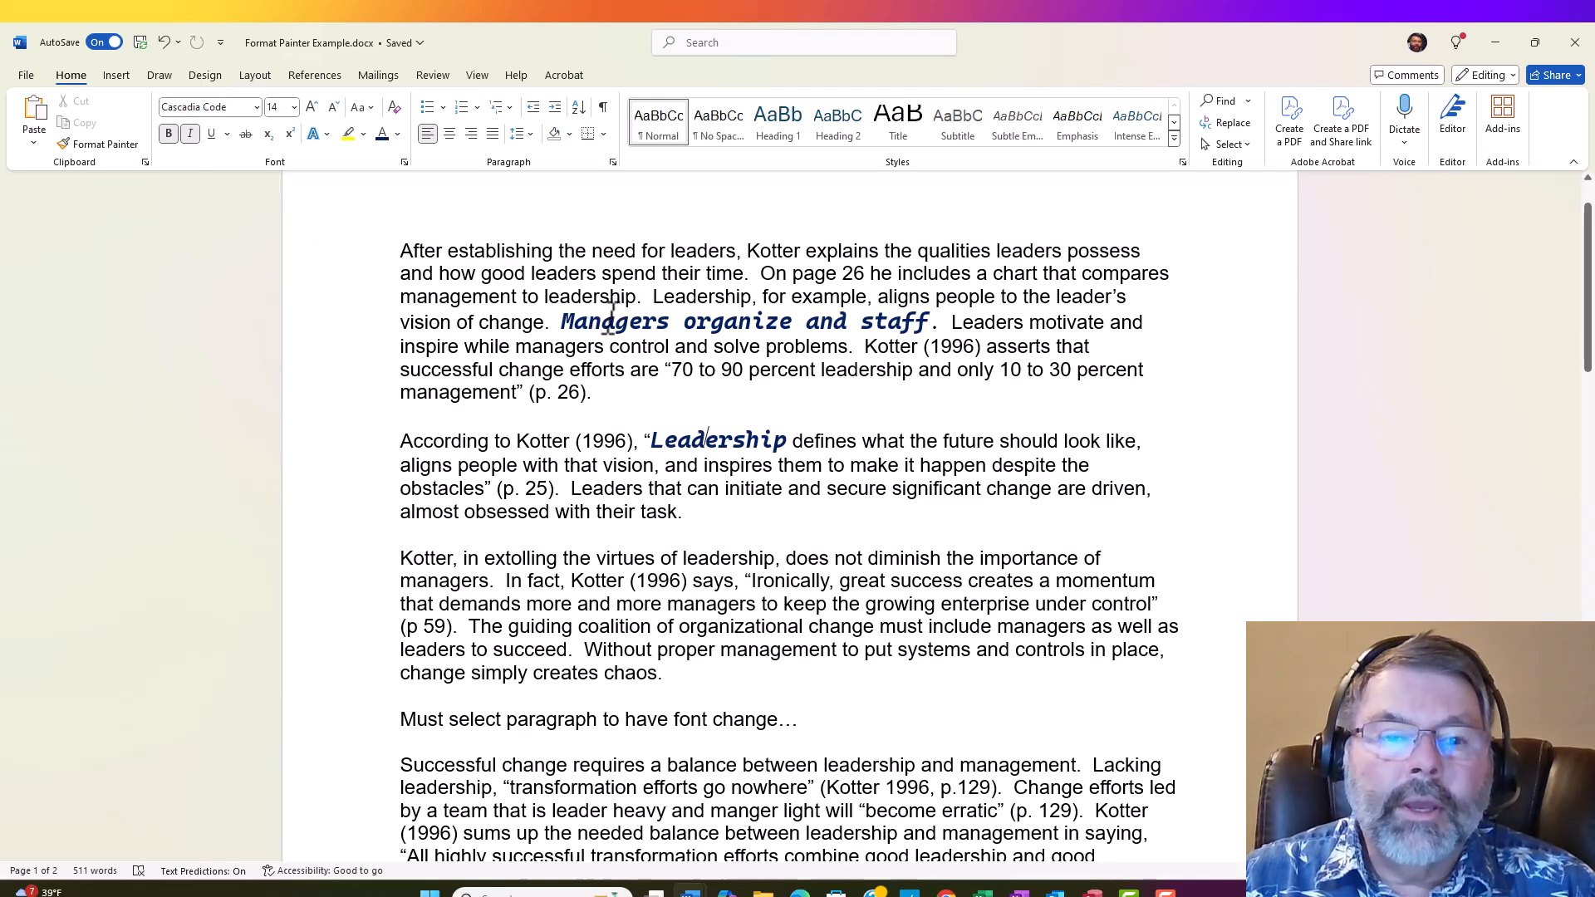
left_click(661, 353)
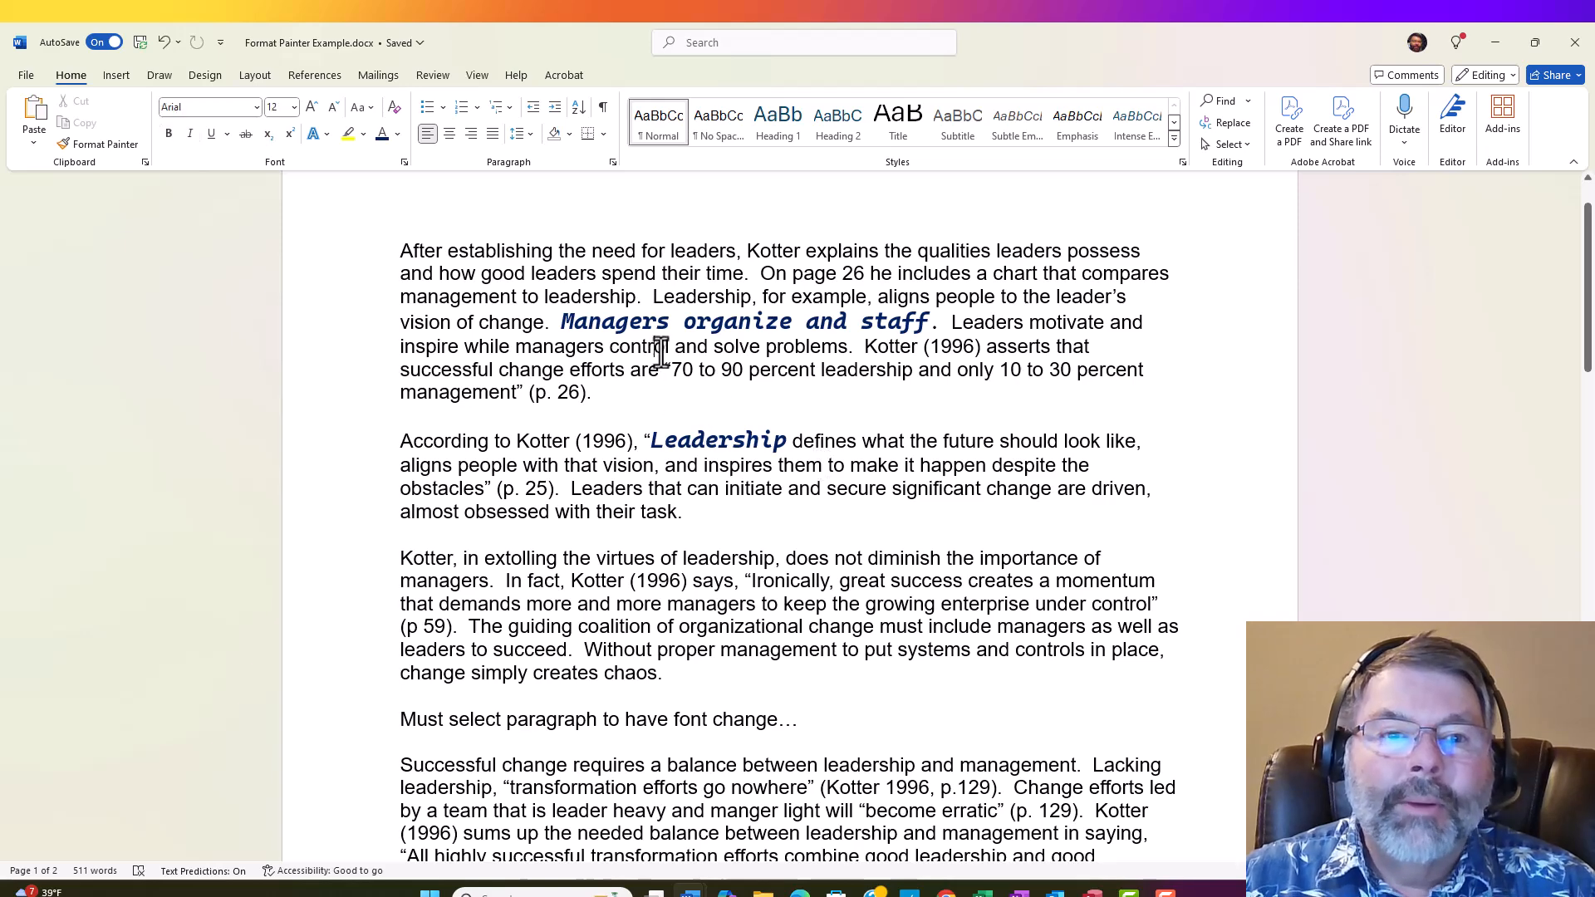
left_click(164, 39)
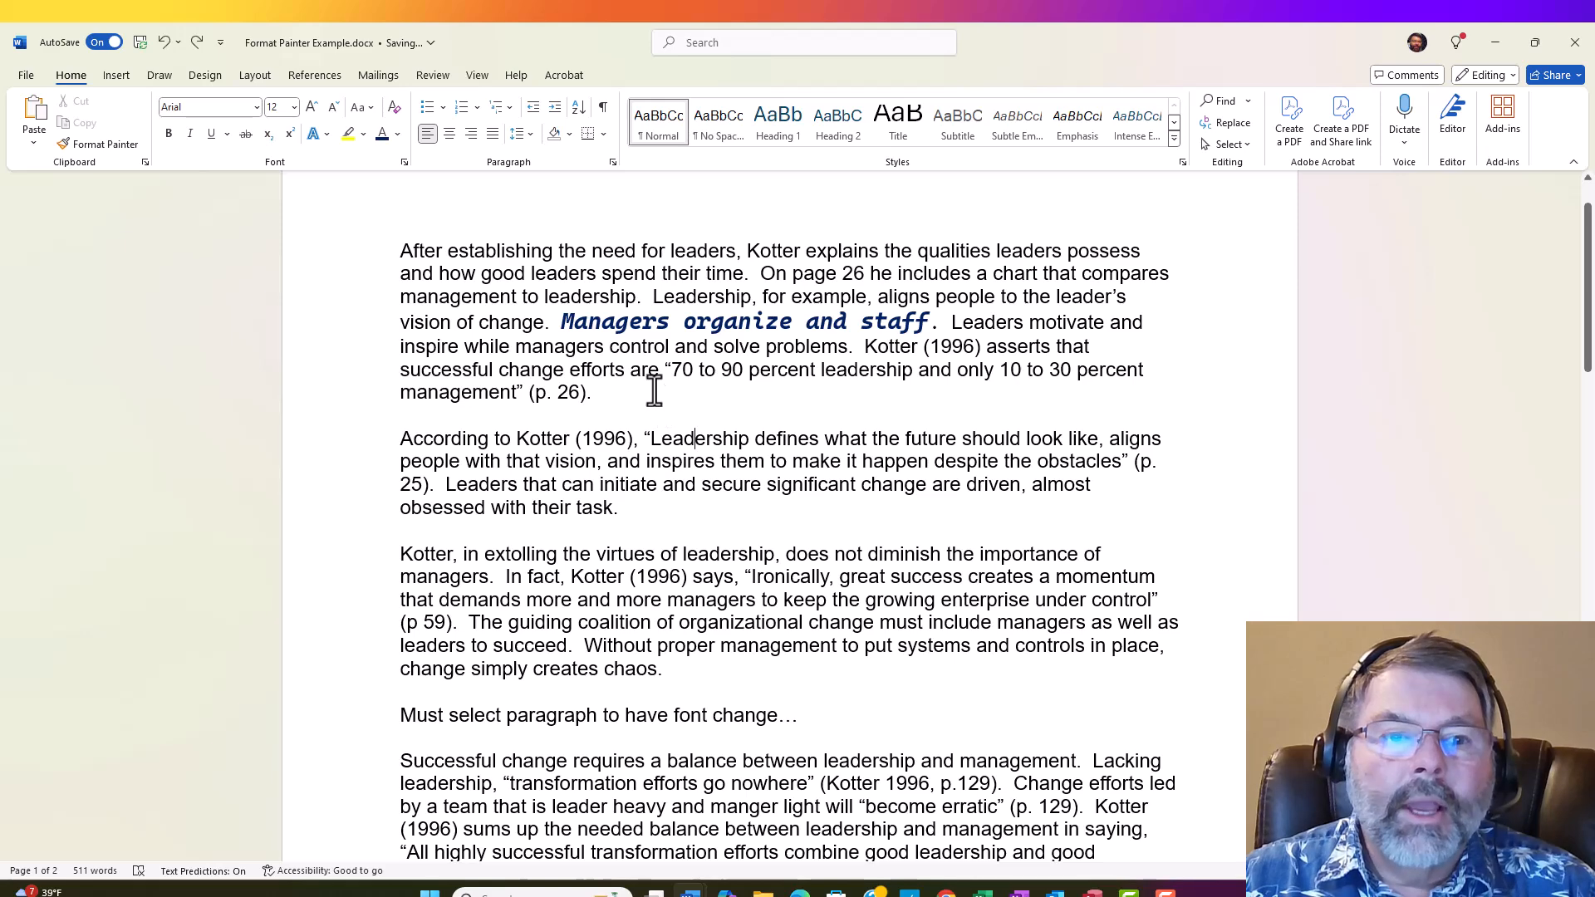
Set the whole first paragraph to the Algerian font and increase its indent by one level
left_click_drag(654, 391, 395, 237)
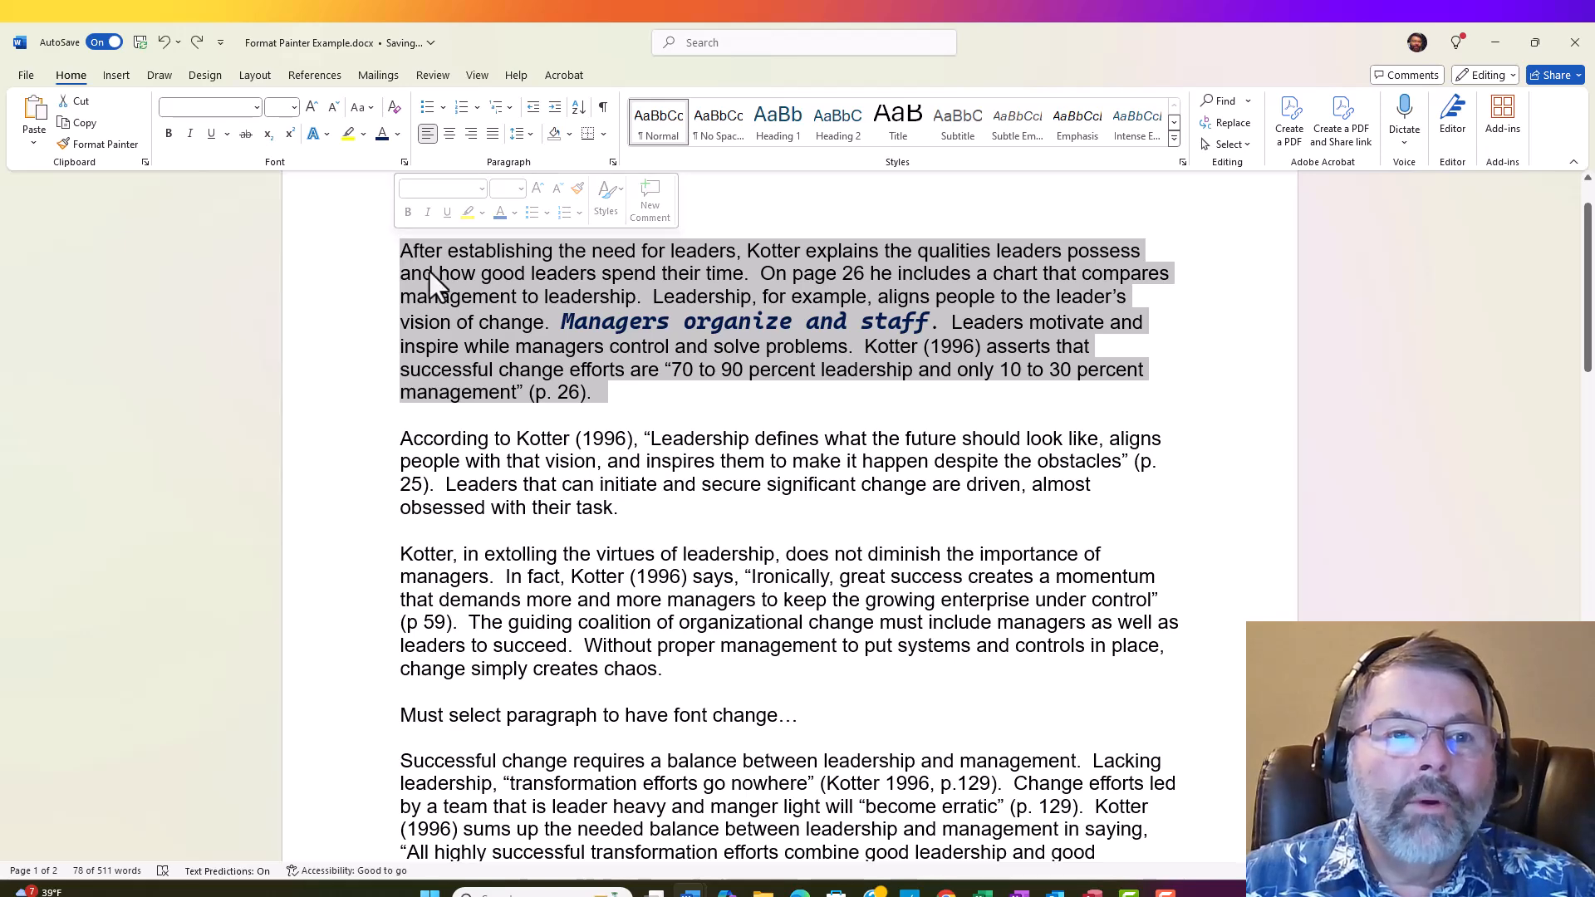
left_click(257, 105)
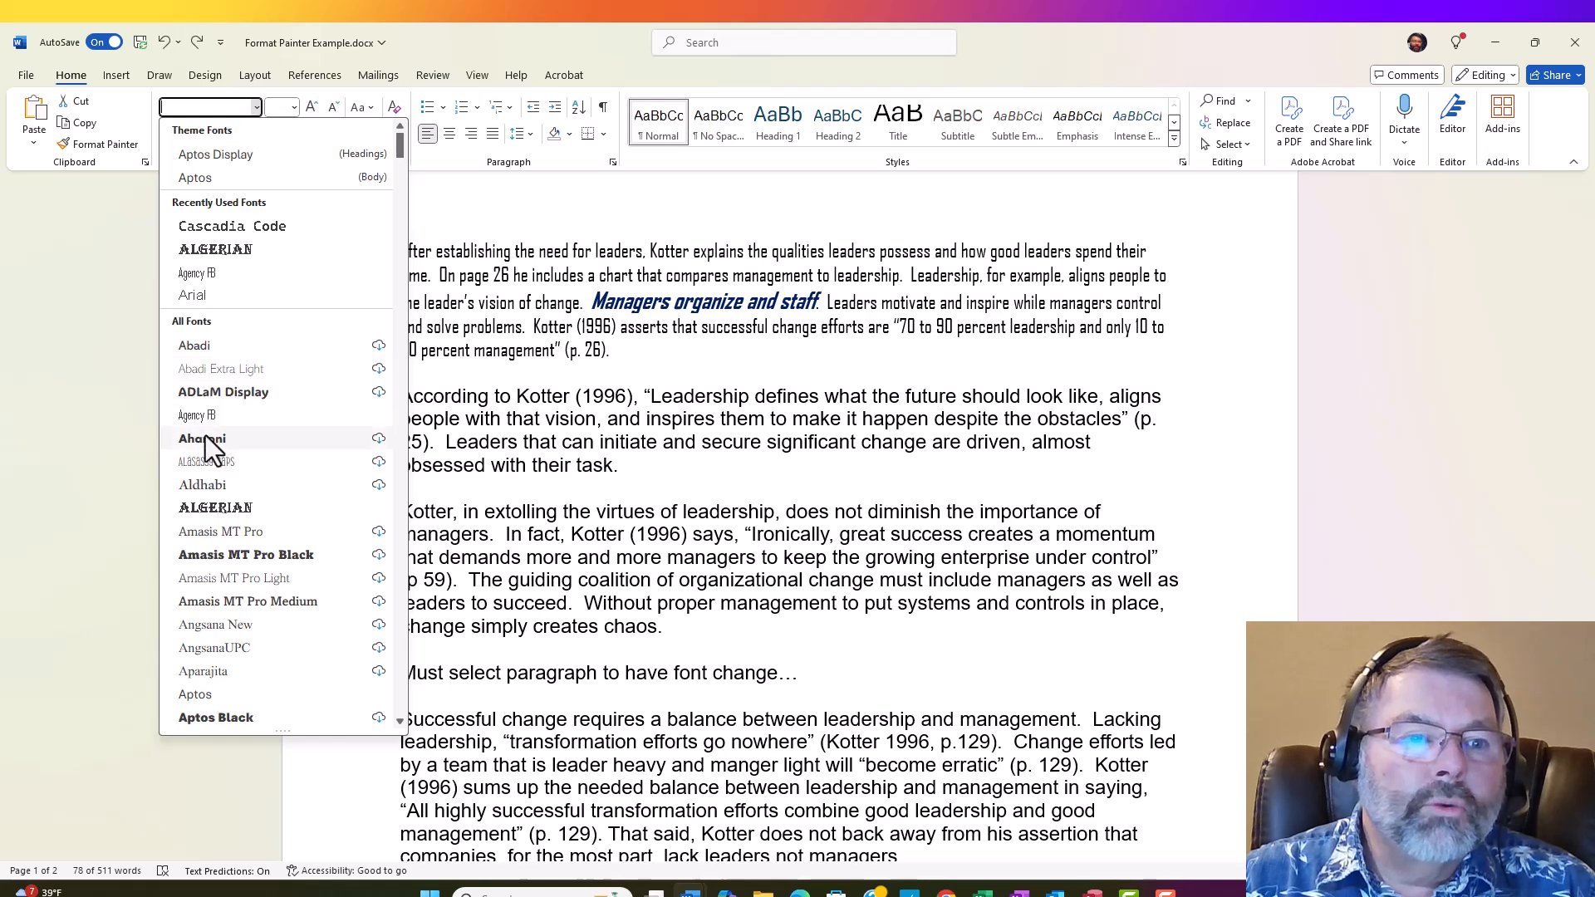
left_click(215, 508)
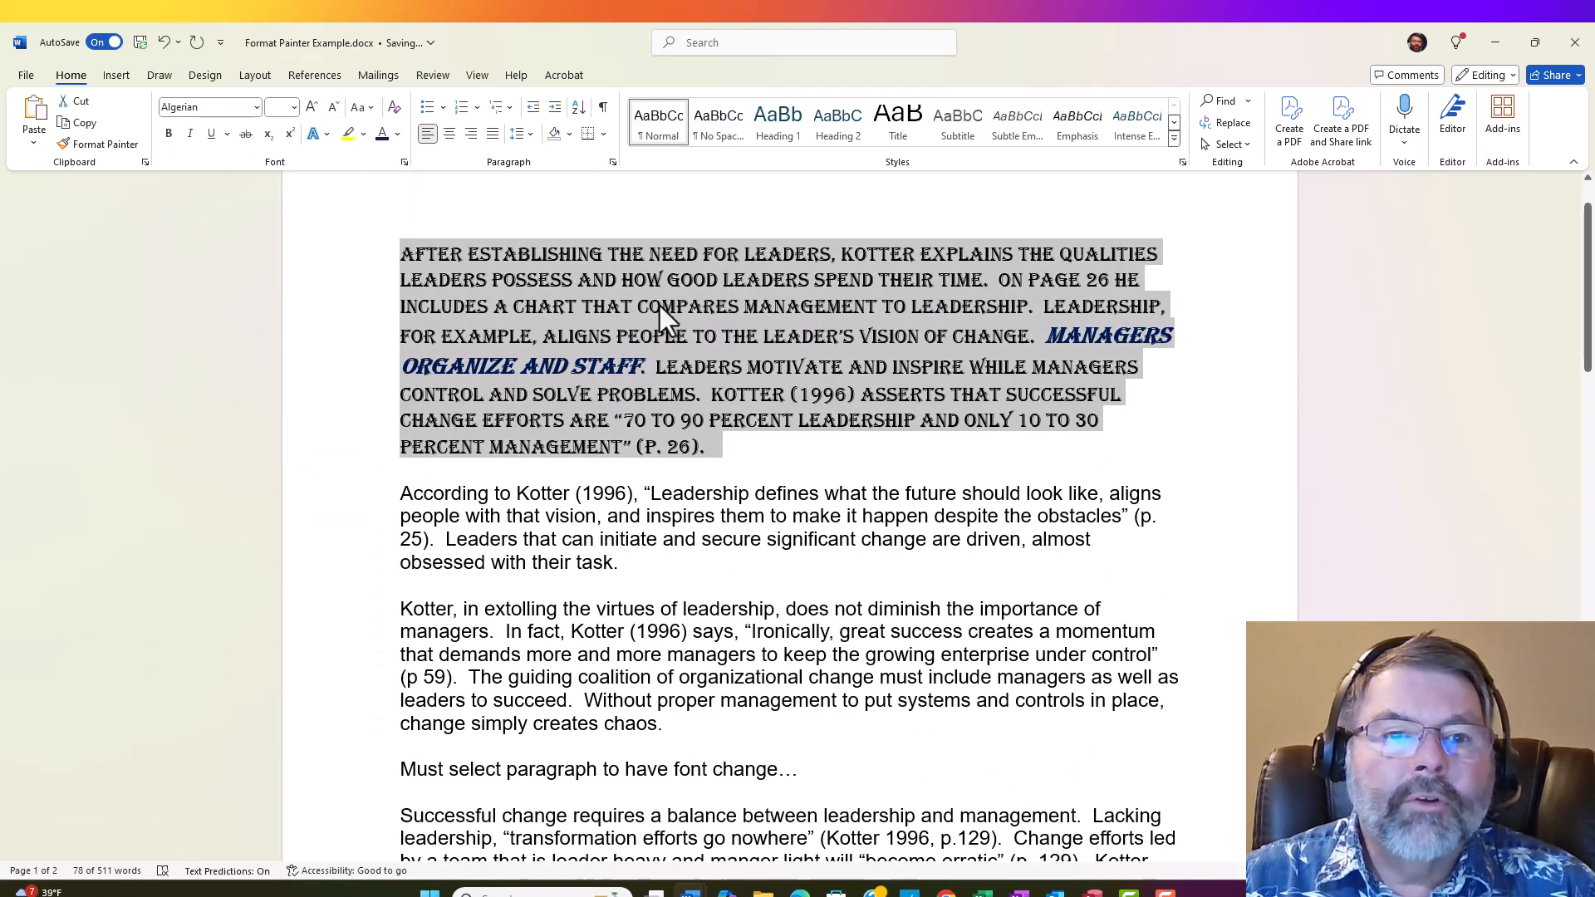
left_click(555, 106)
left_click(599, 284)
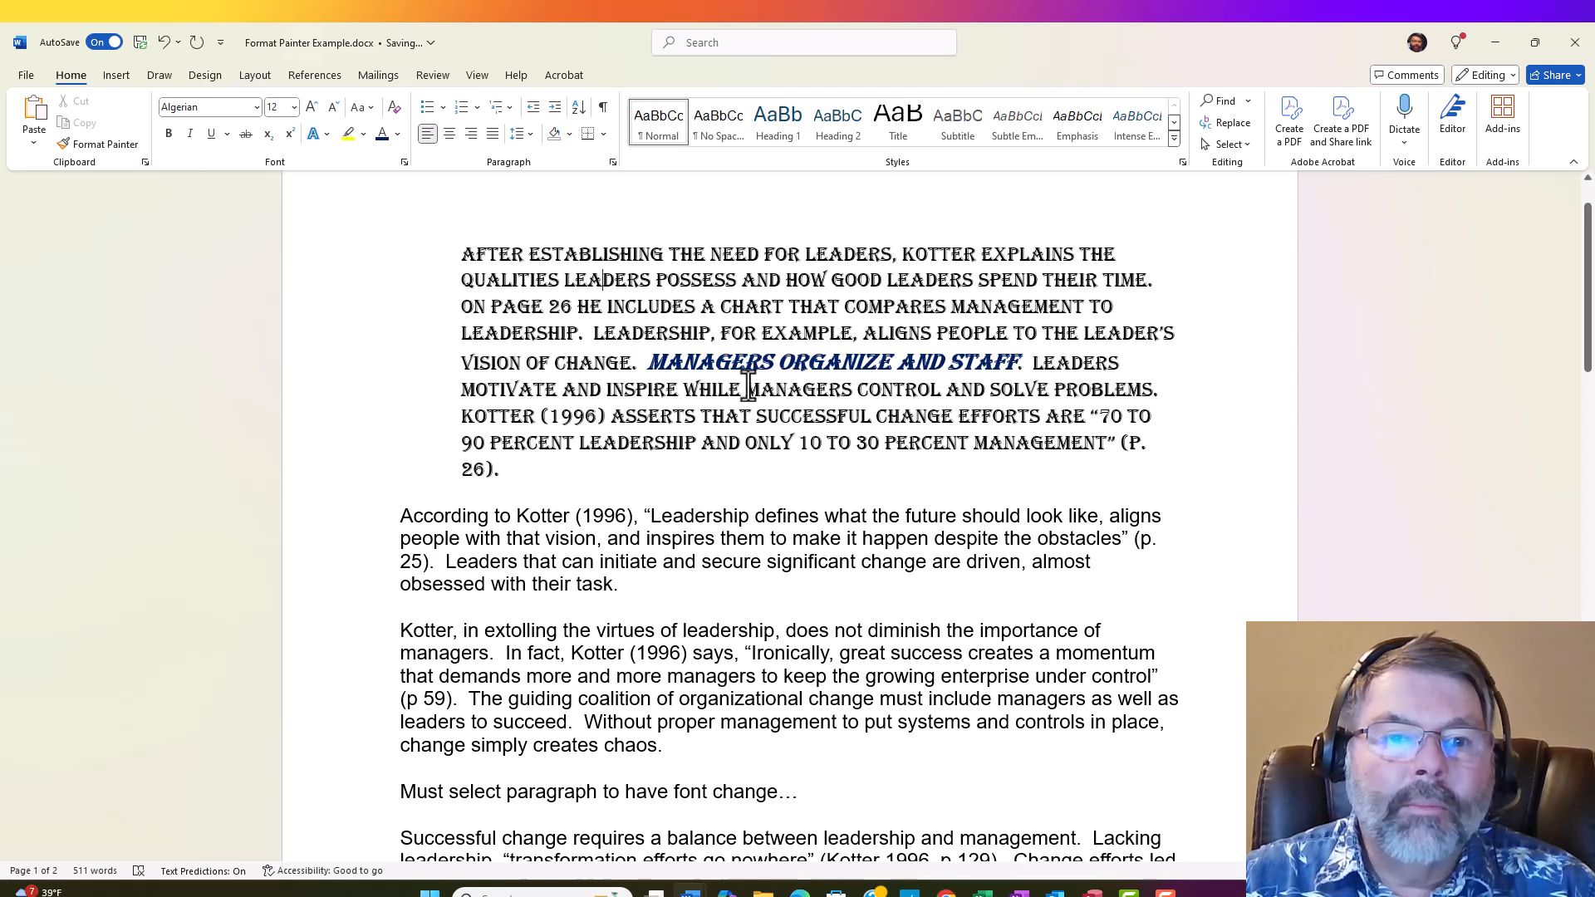
Copy the formatting of the word "leaders" in the first paragraph onto "Leadership" in the second paragraph with Format Painter
left_click(700, 363)
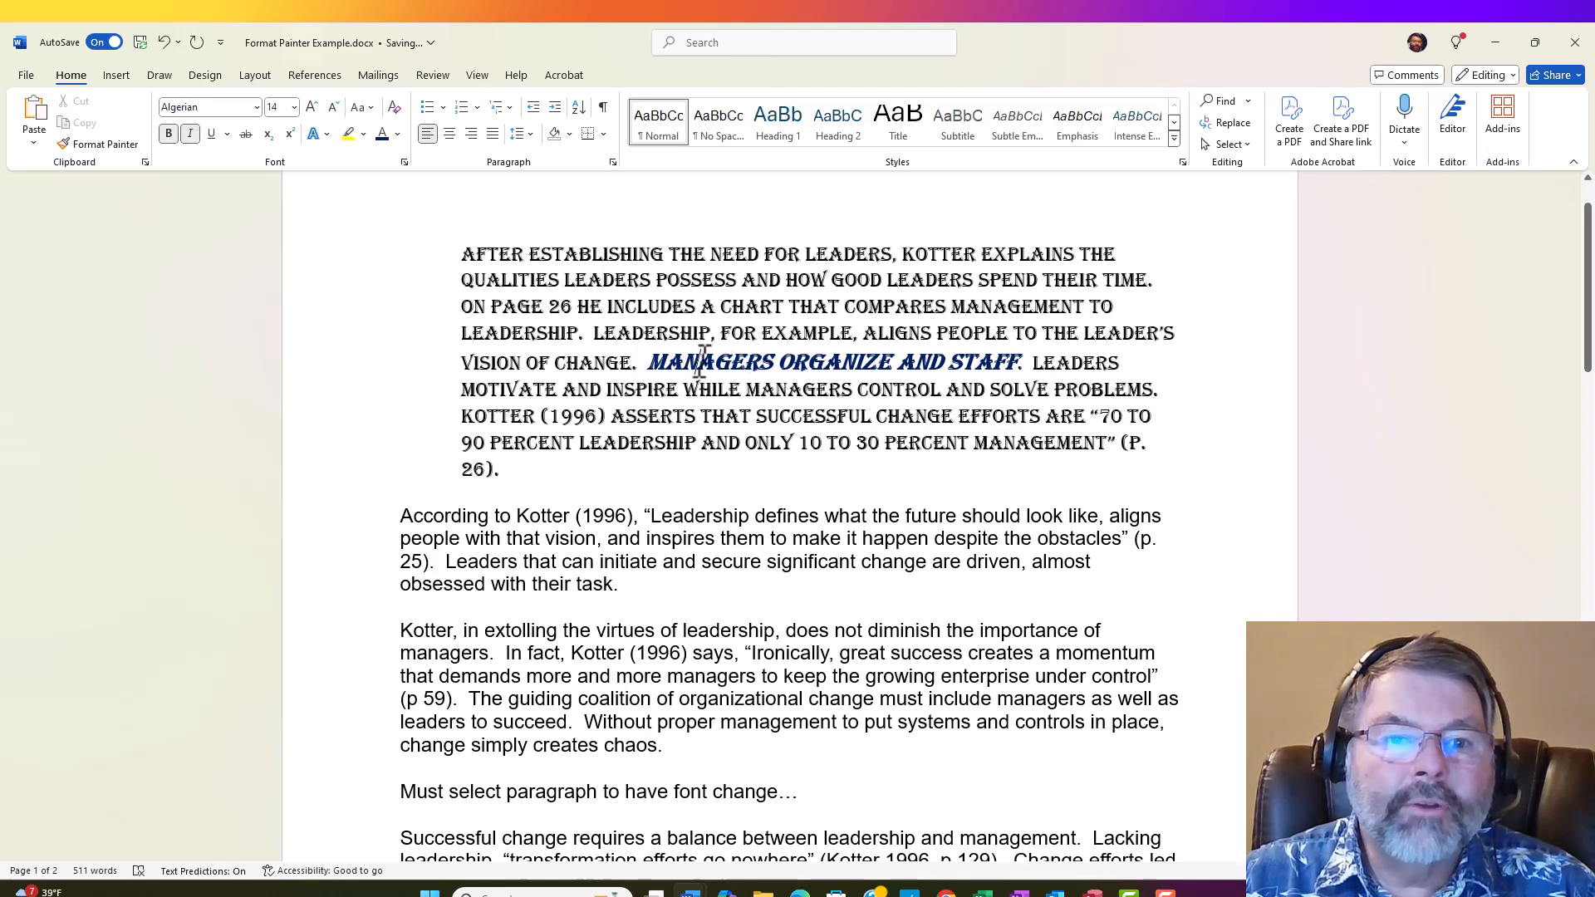
left_click(603, 279)
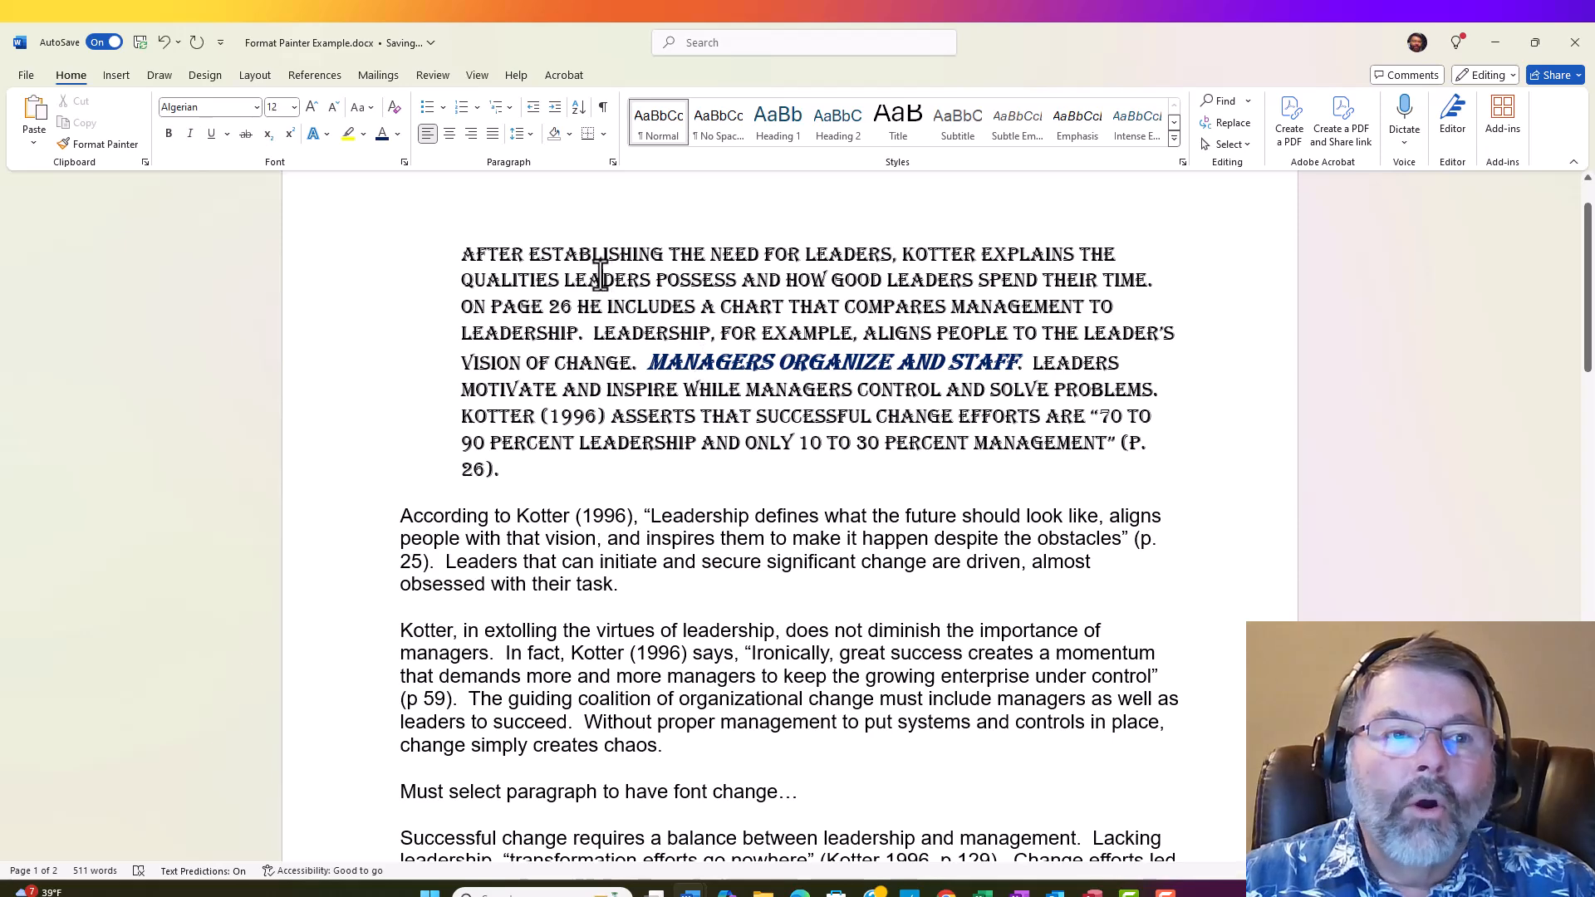
left_click(106, 147)
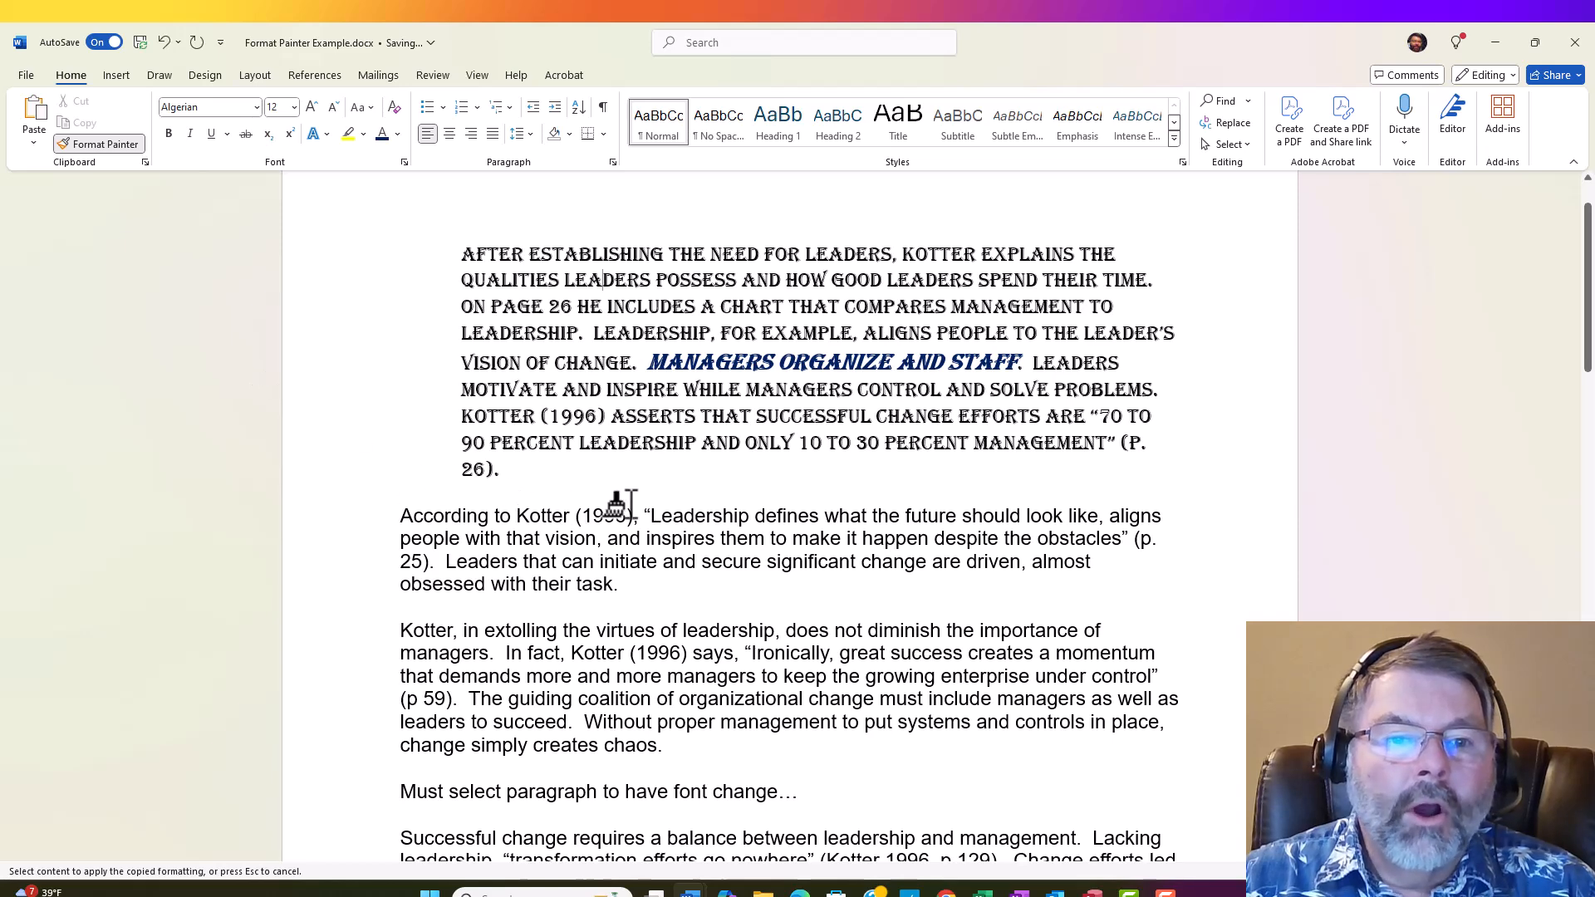
left_click(699, 516)
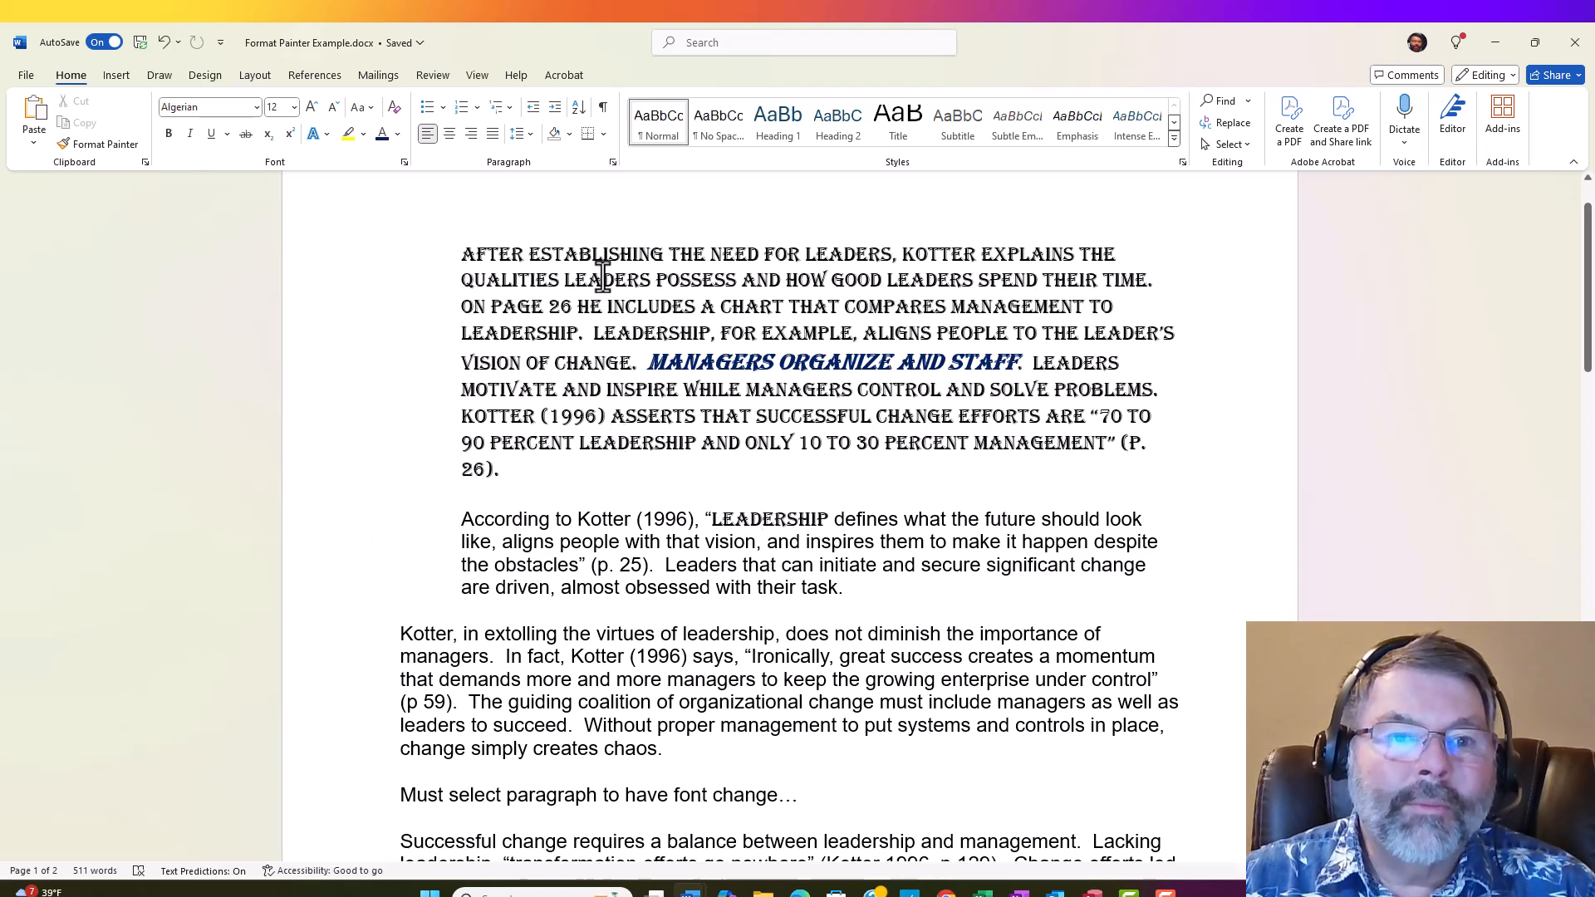
Inspect the detailed formatting of "leaders" in the first paragraph, and undo the formatting painted onto "Leadership"
left_click(603, 276)
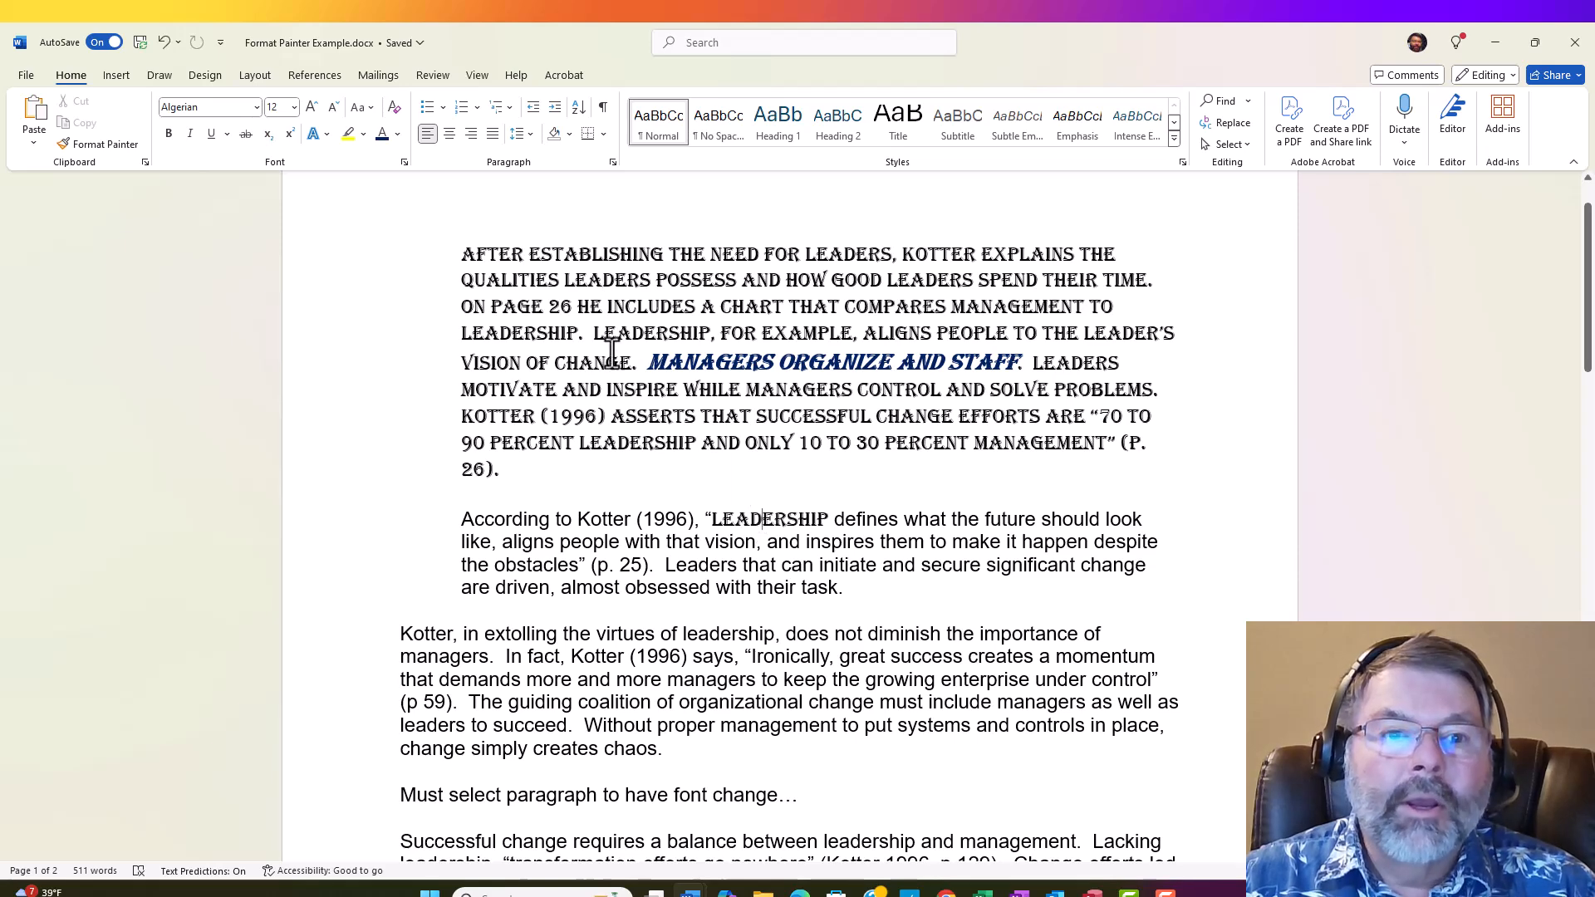
left_click(590, 277)
key("shift+F1")
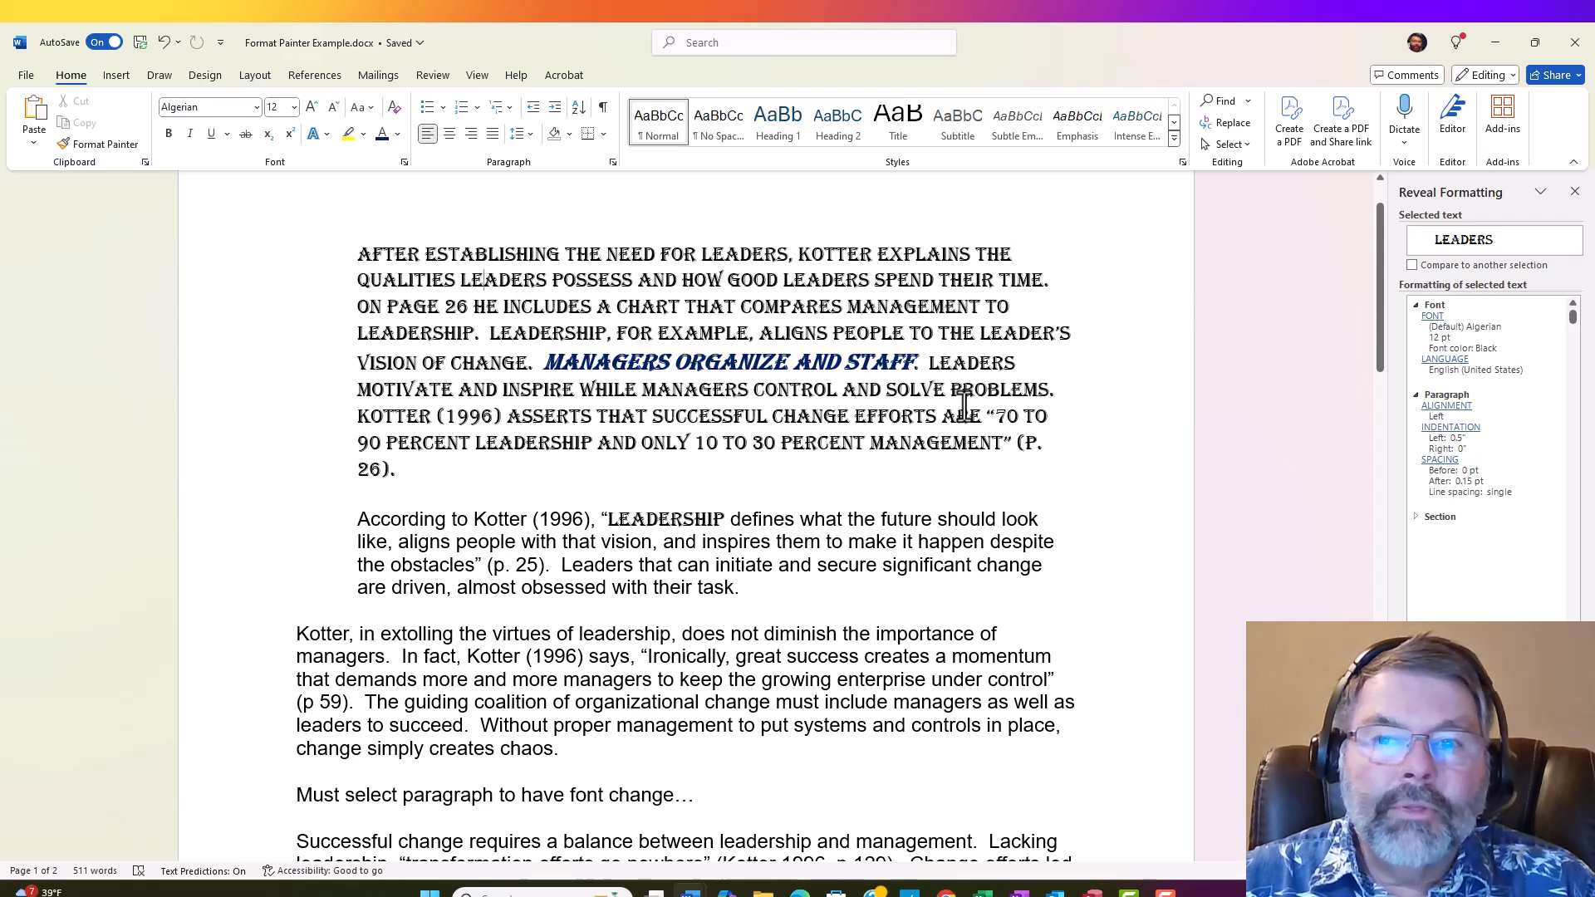
left_click(1575, 192)
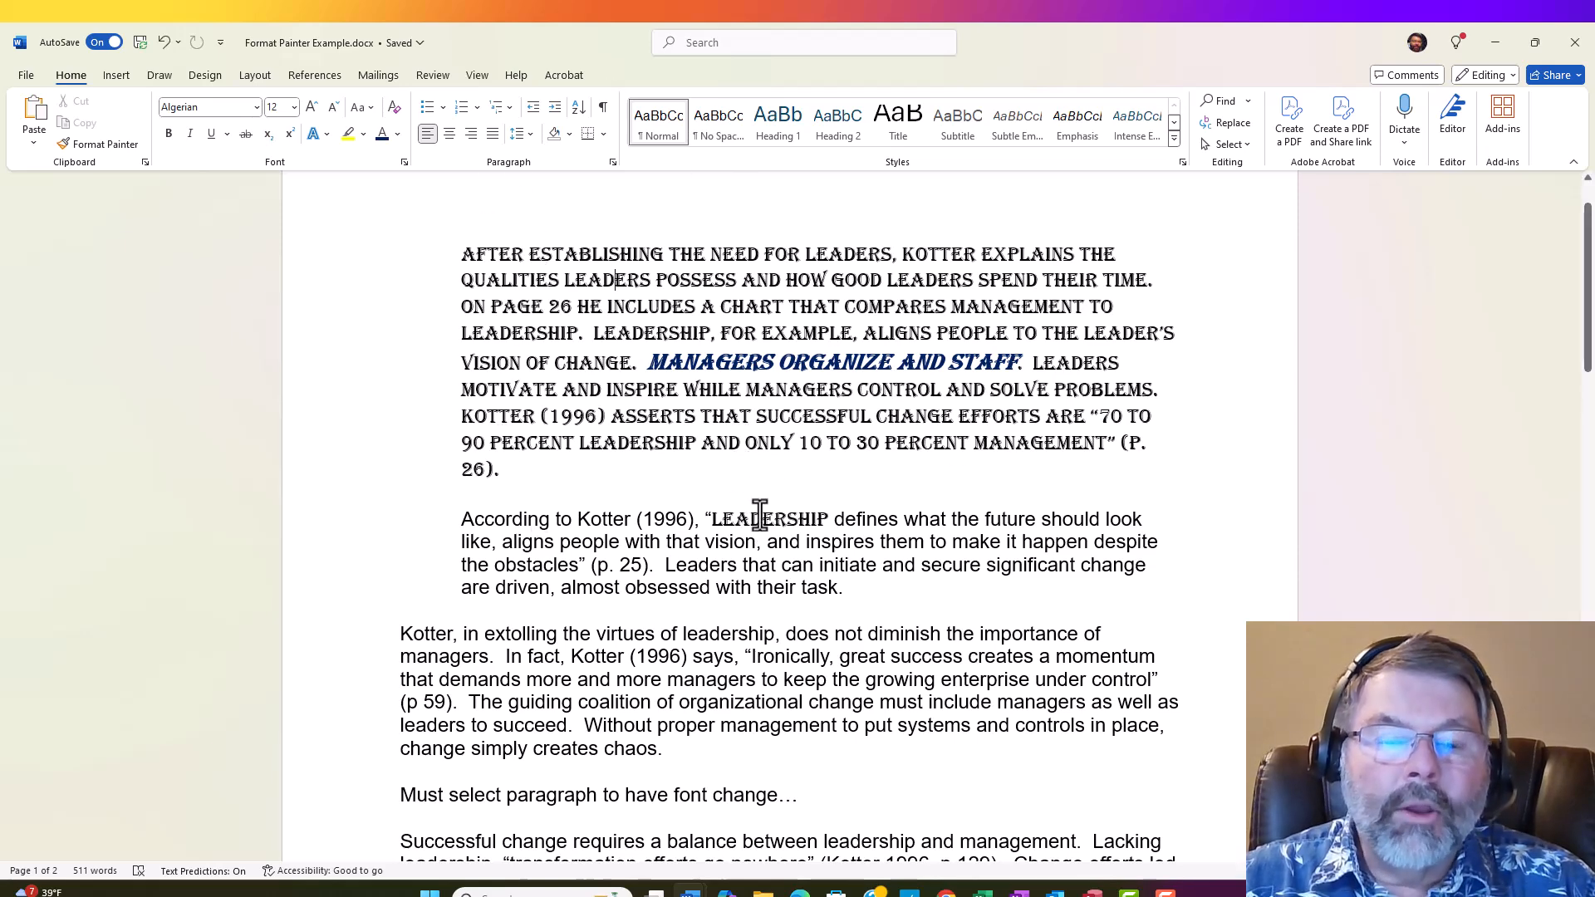
left_click(164, 42)
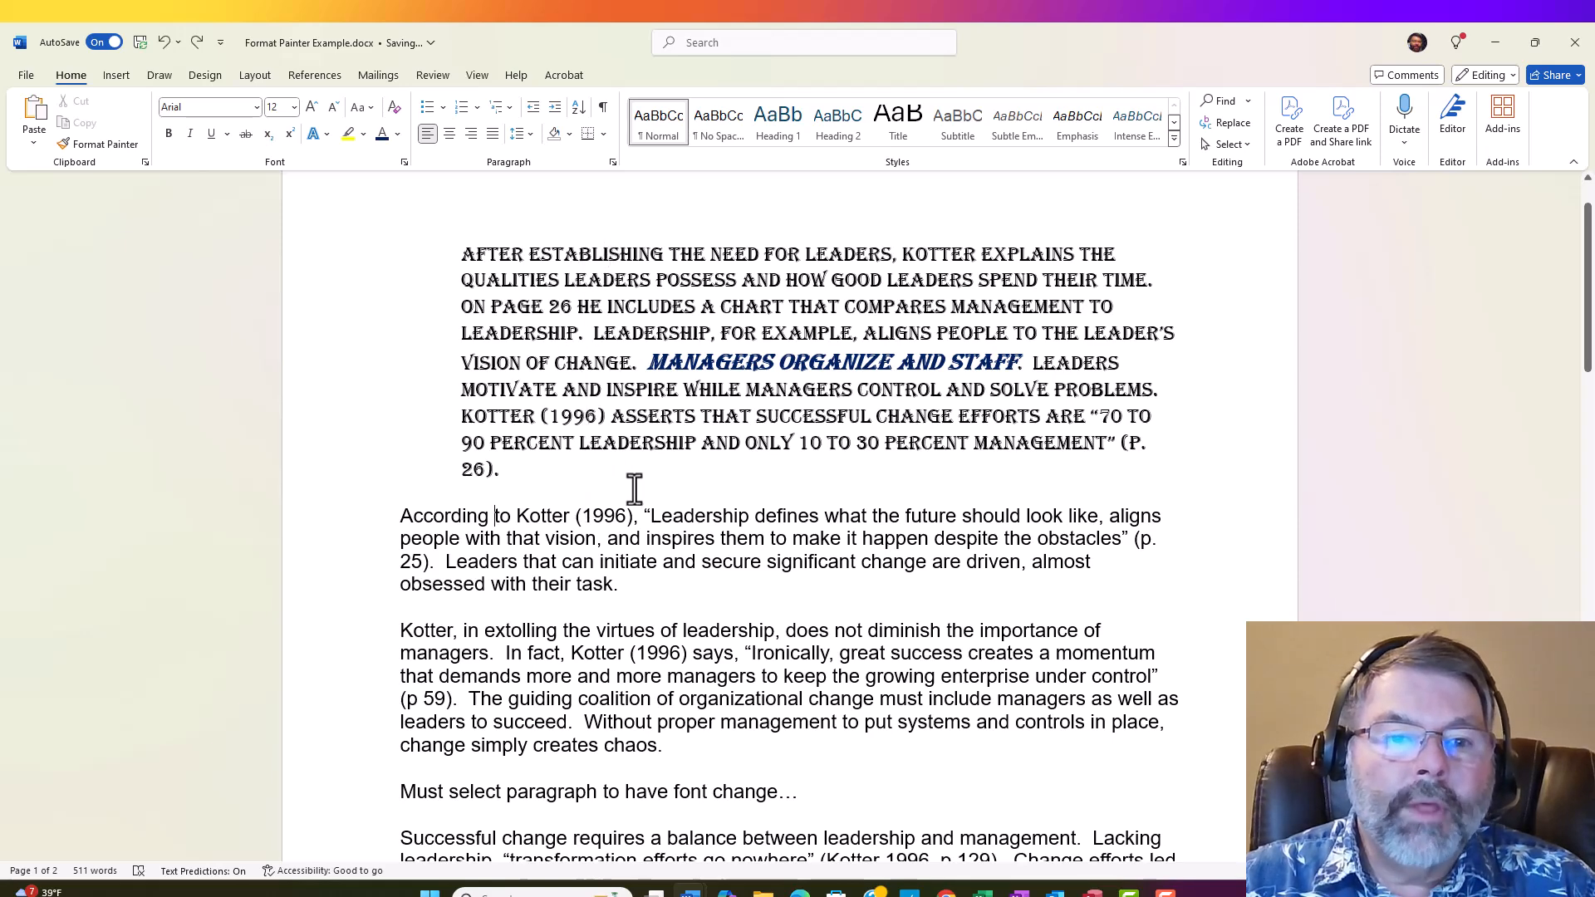
Apply the first paragraph's formatting to the entire second paragraph with Format Painter, and undo it
left_click(616, 253)
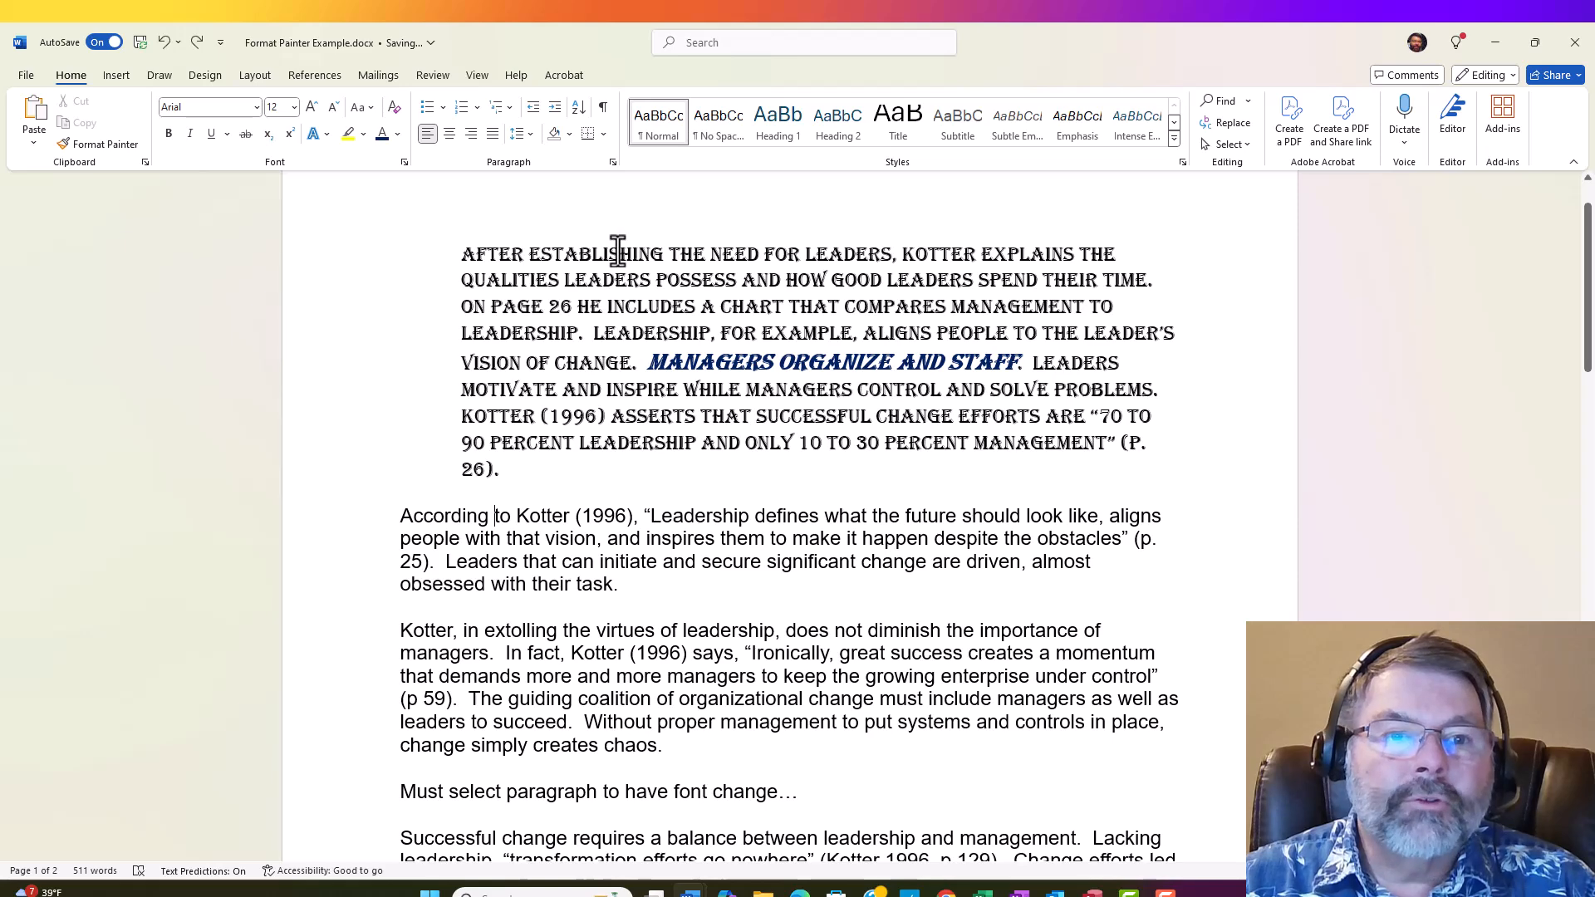
left_click(103, 143)
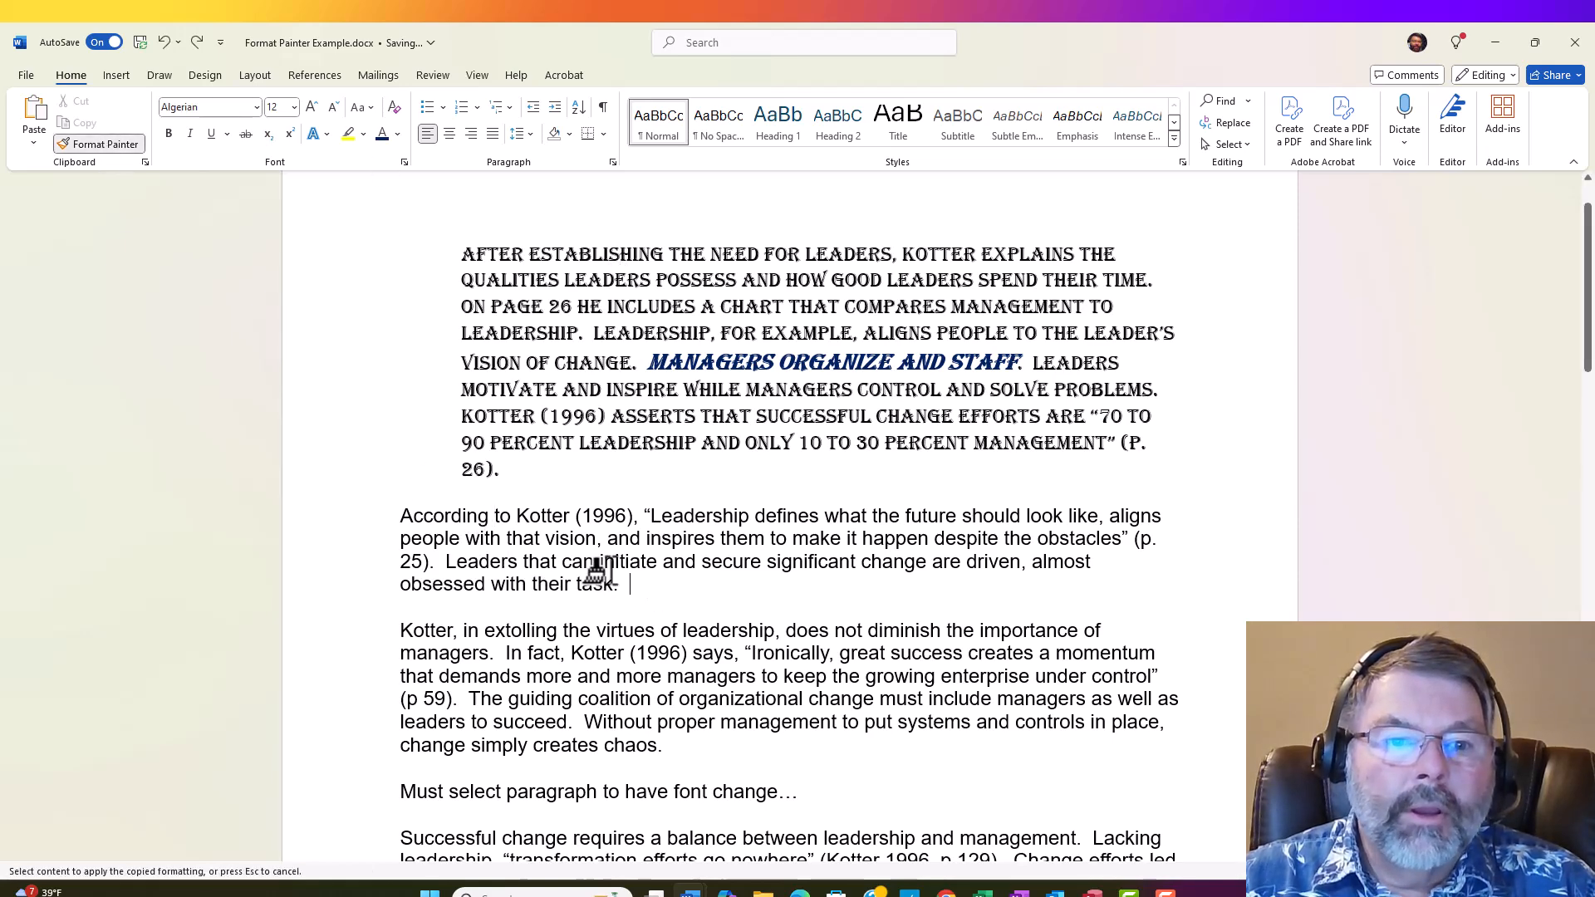
left_click_drag(597, 570, 389, 510)
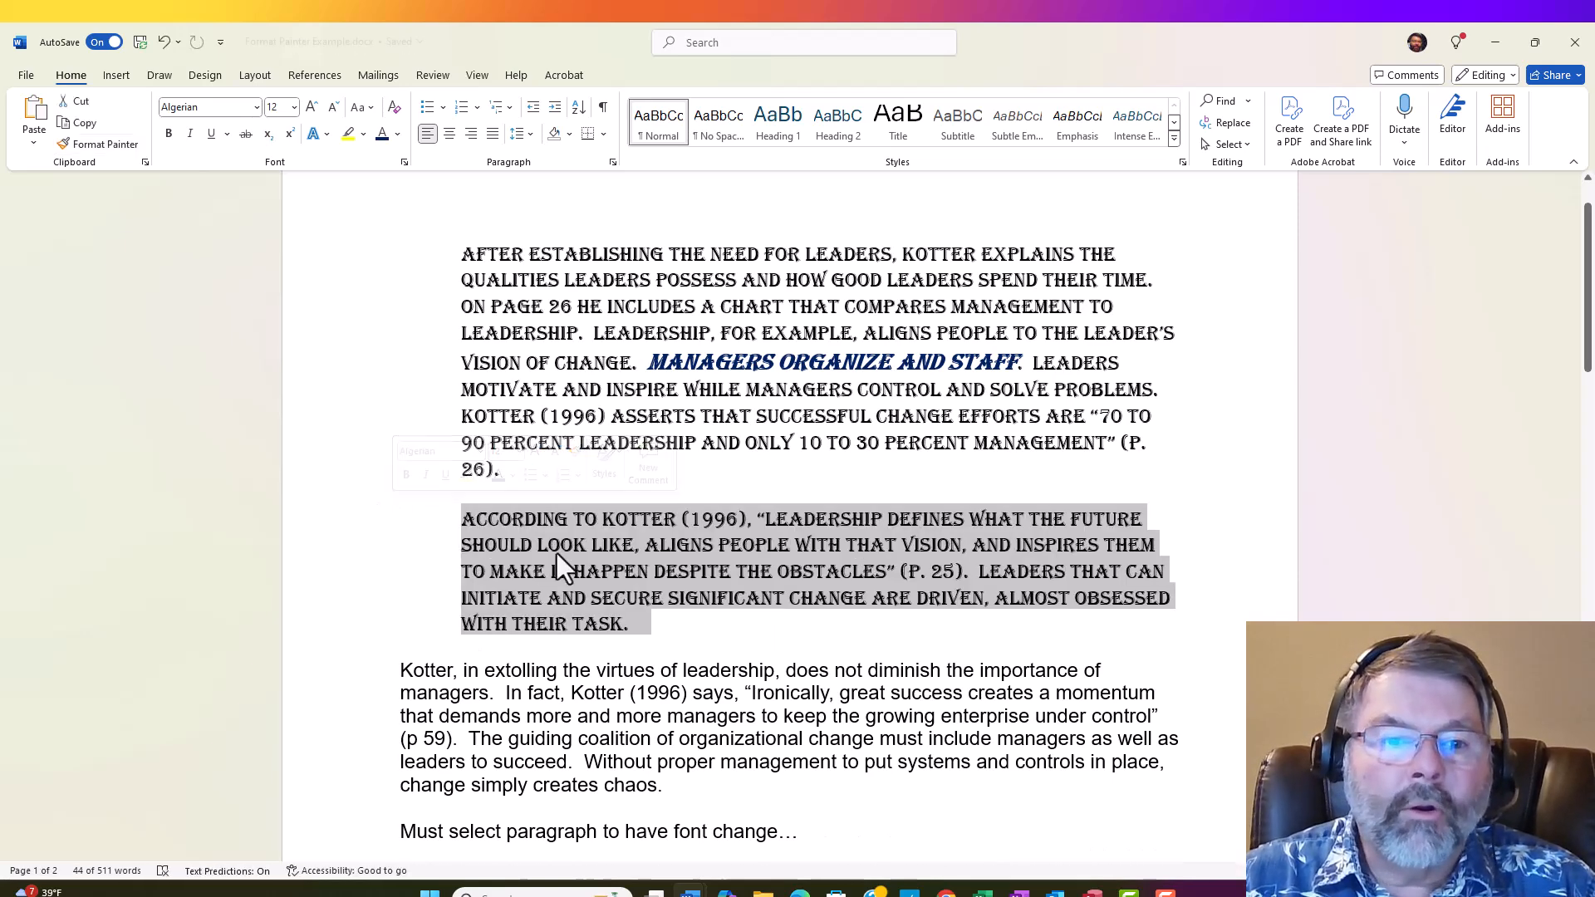
left_click(611, 551)
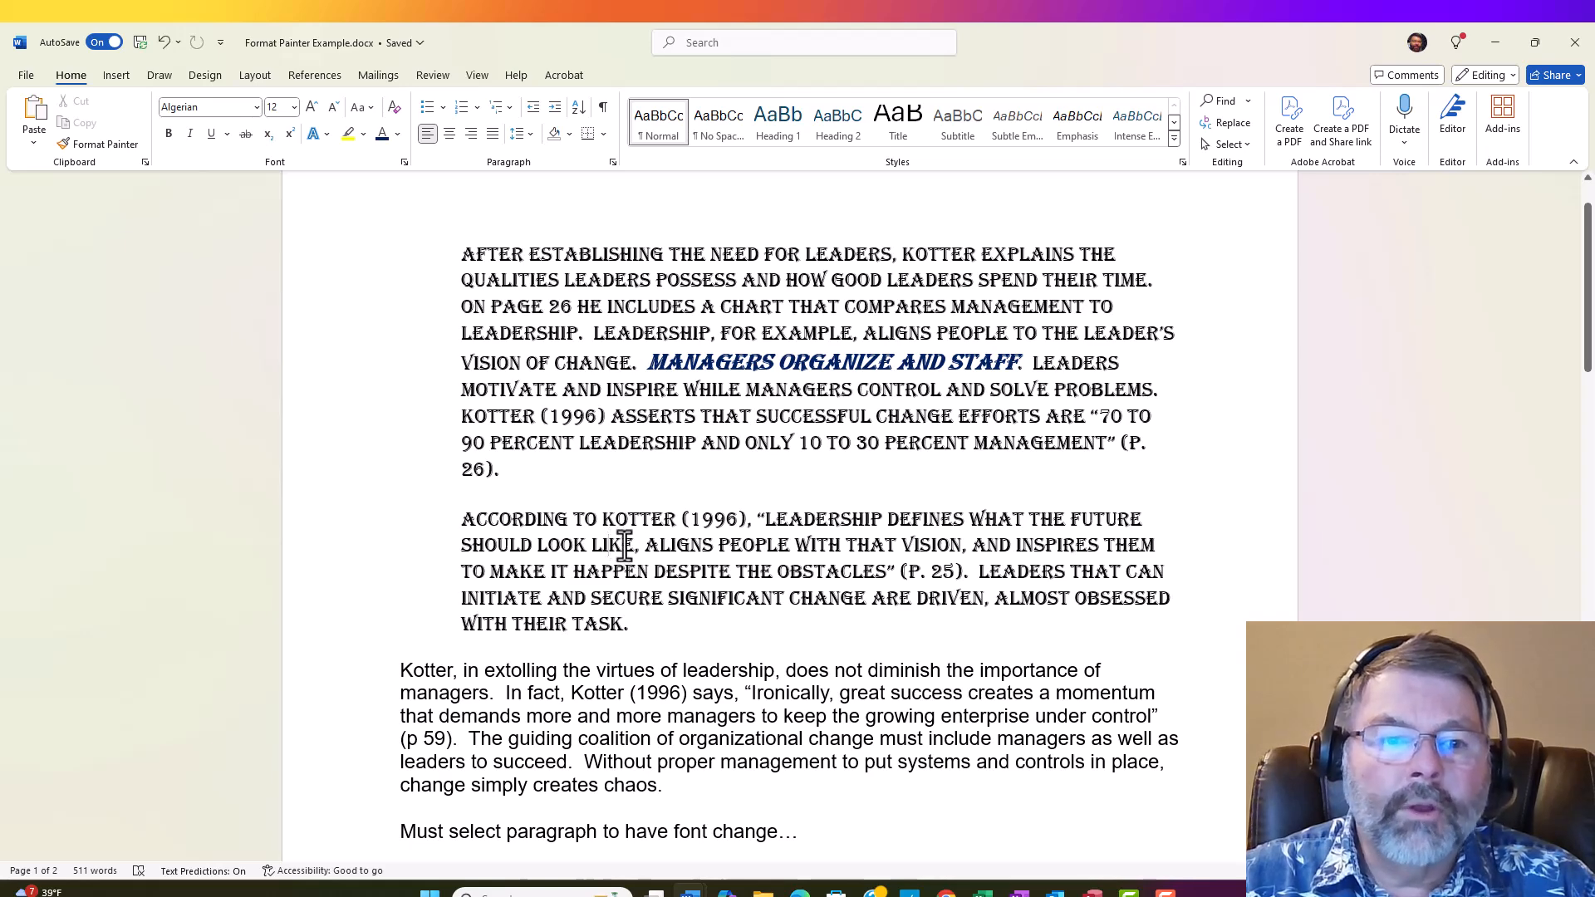
left_click(165, 41)
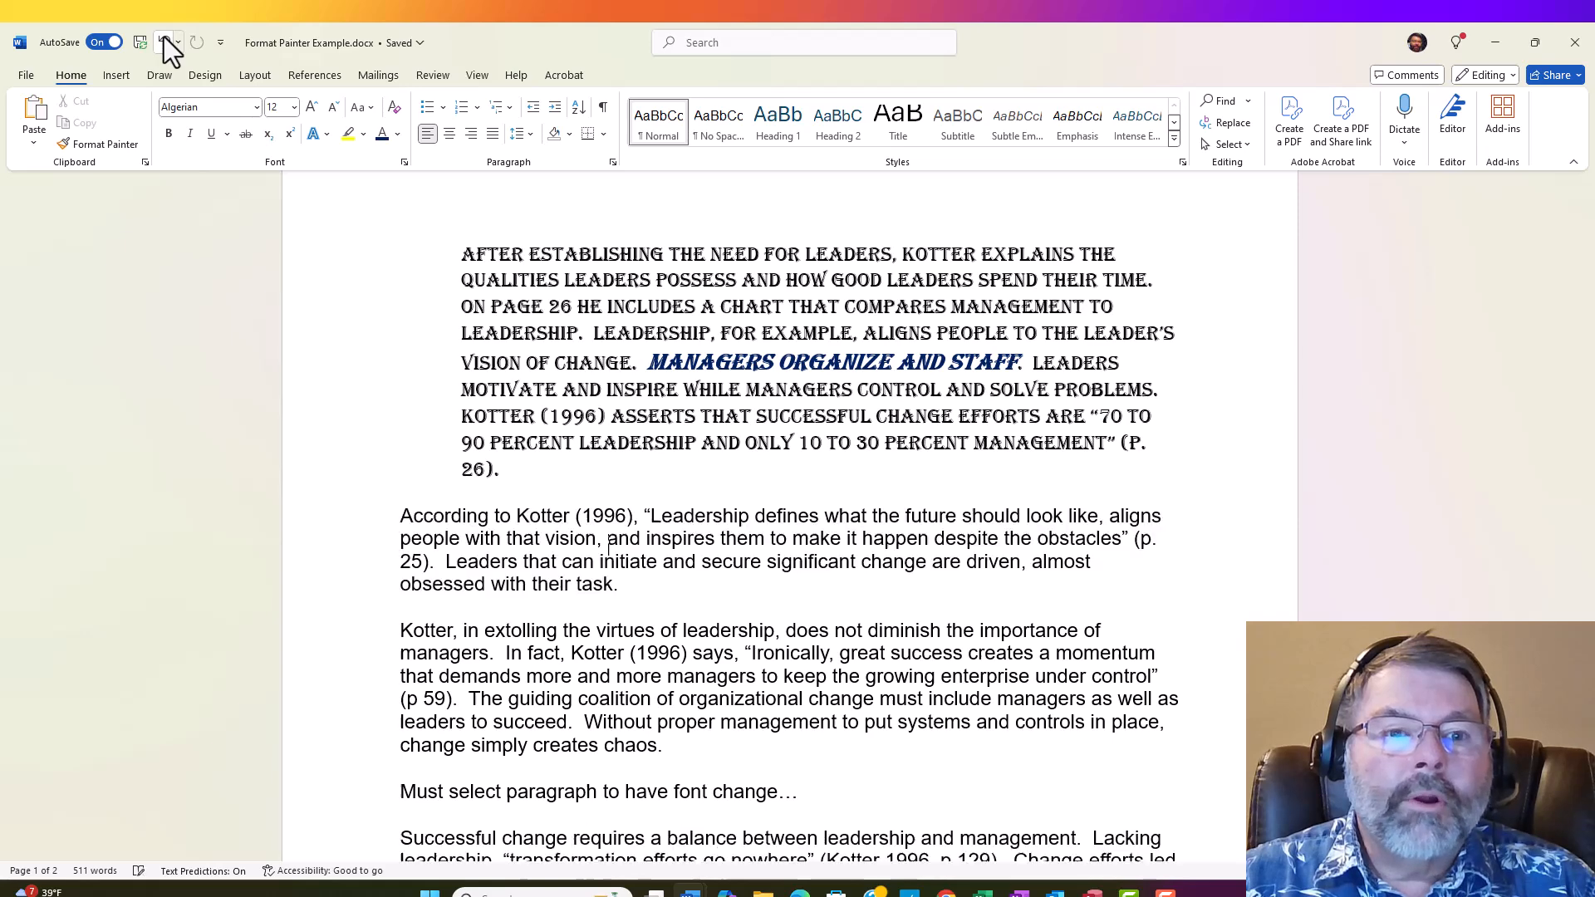
Compare the font formatting of the first paragraph's body text, "Managers organize and staff." and the second paragraph
left_click(553, 341)
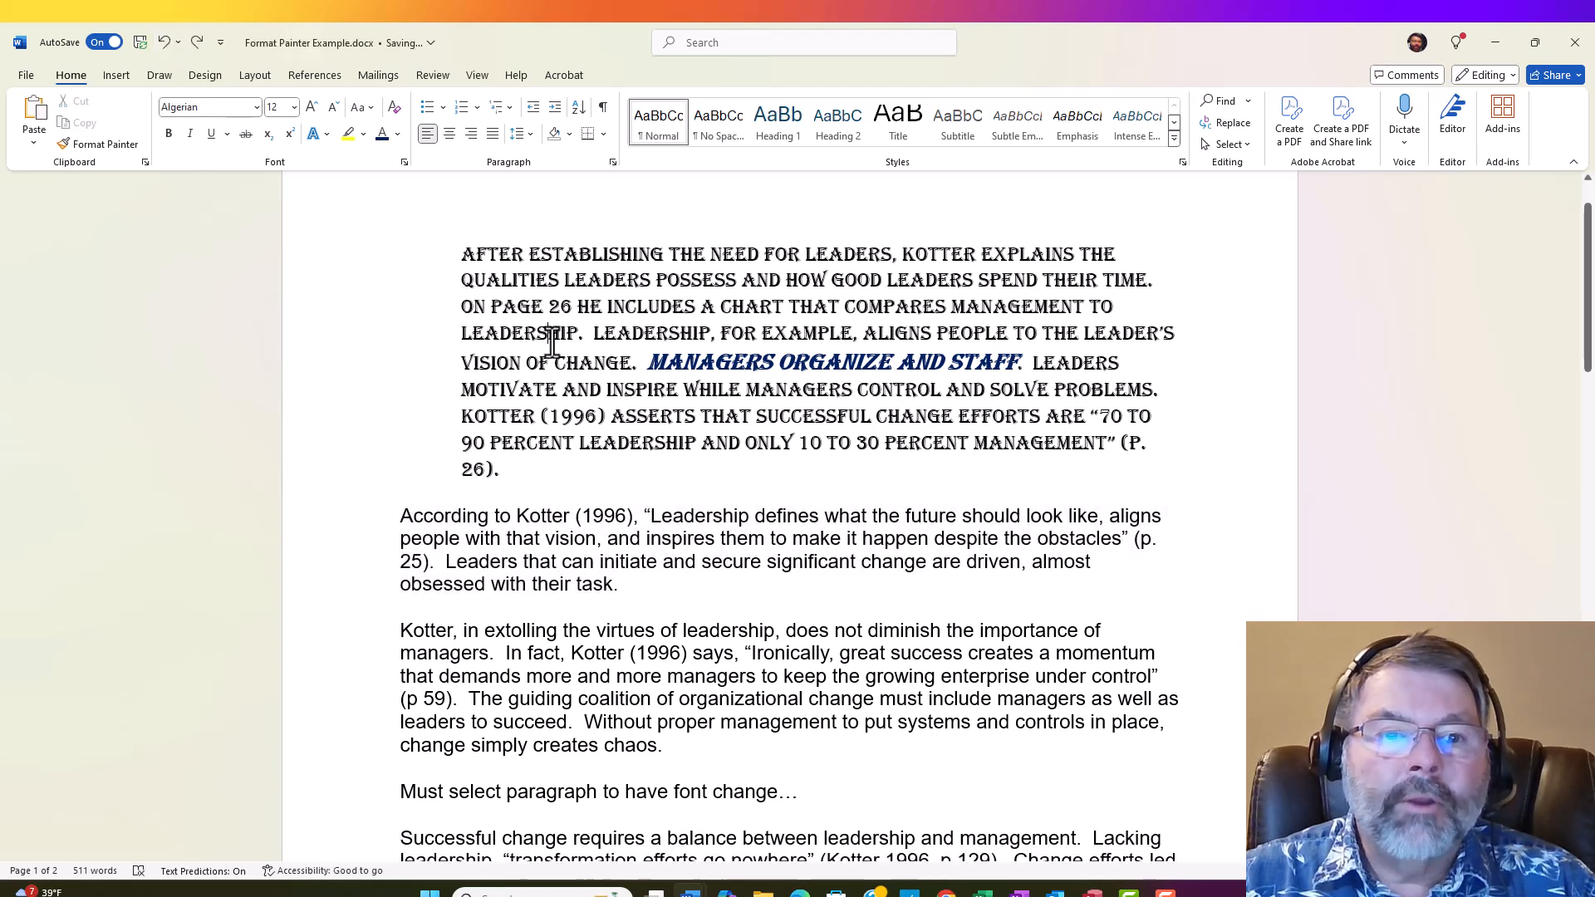
left_click(725, 362)
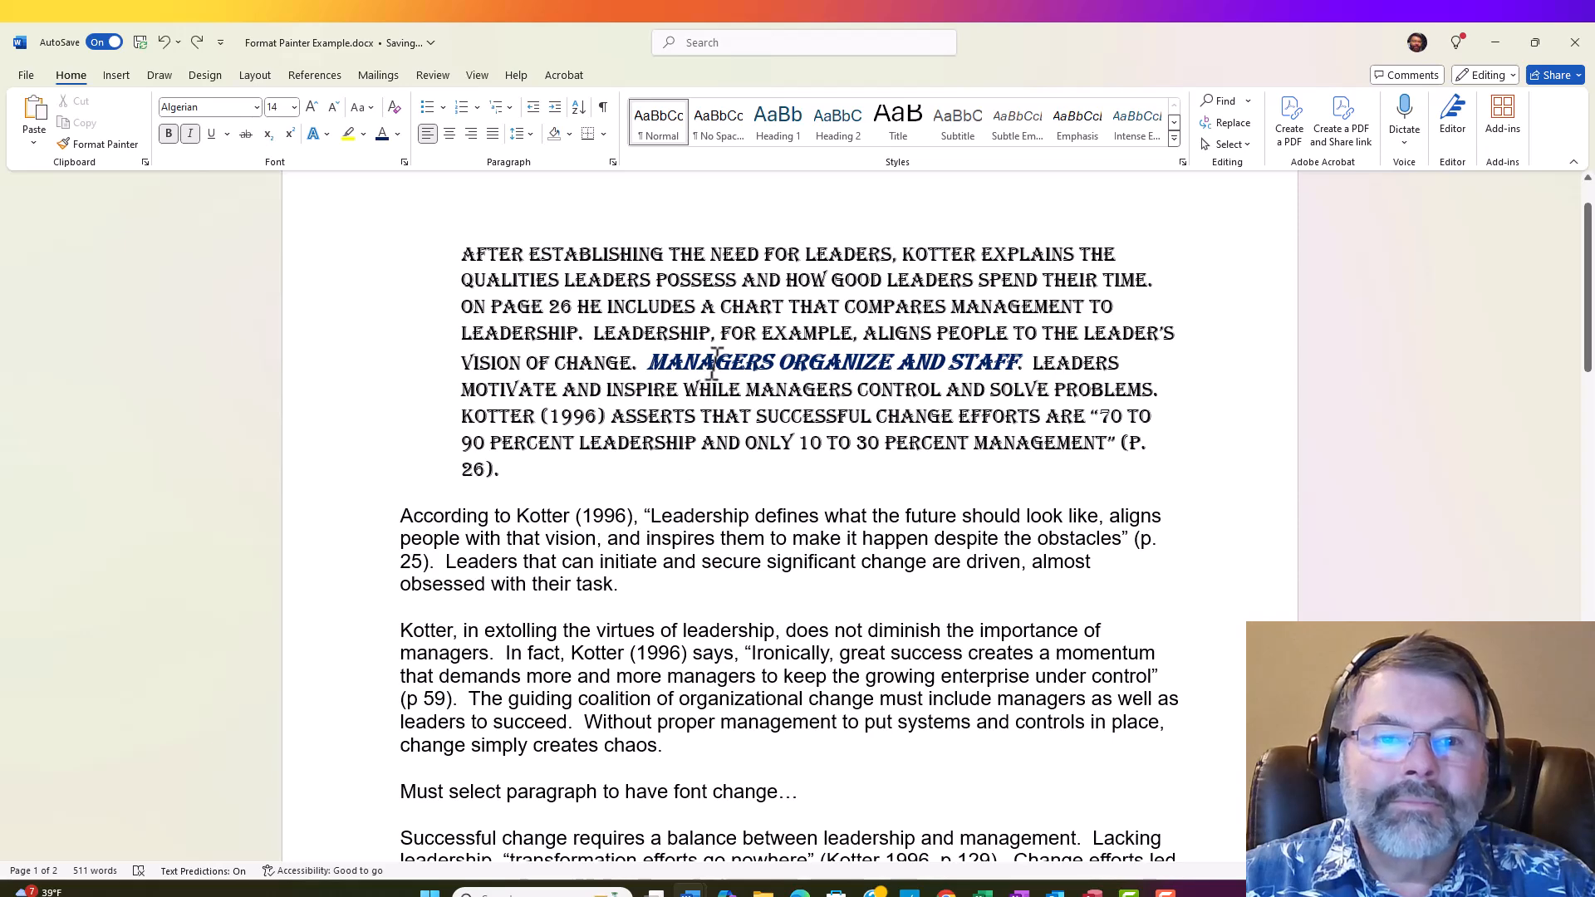
left_click(885, 274)
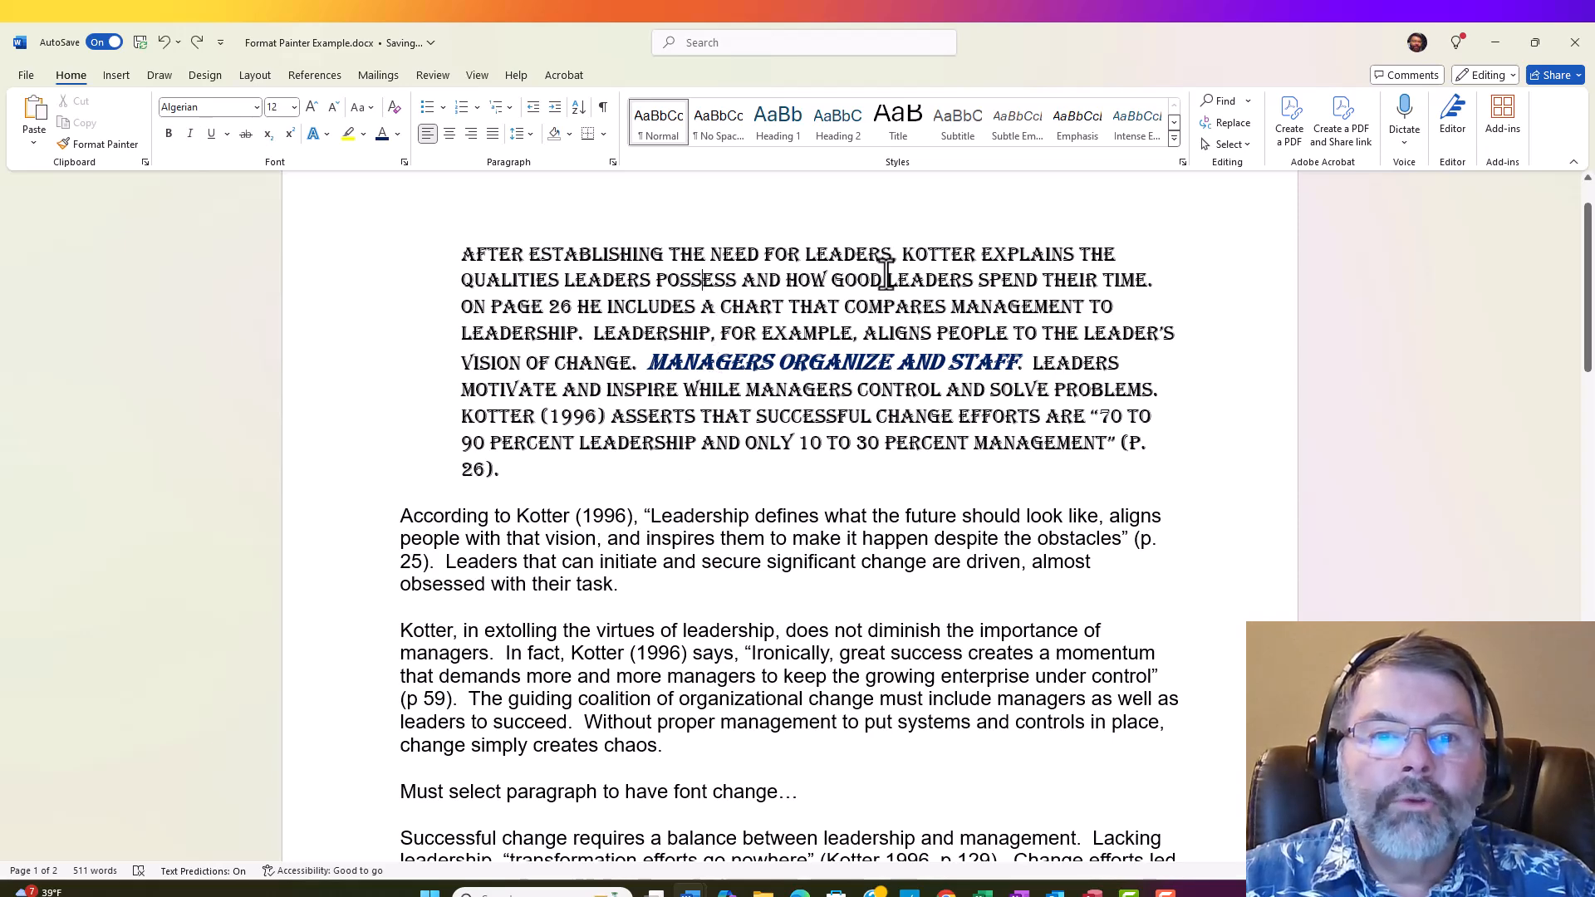
left_click(1030, 280)
left_click(984, 520)
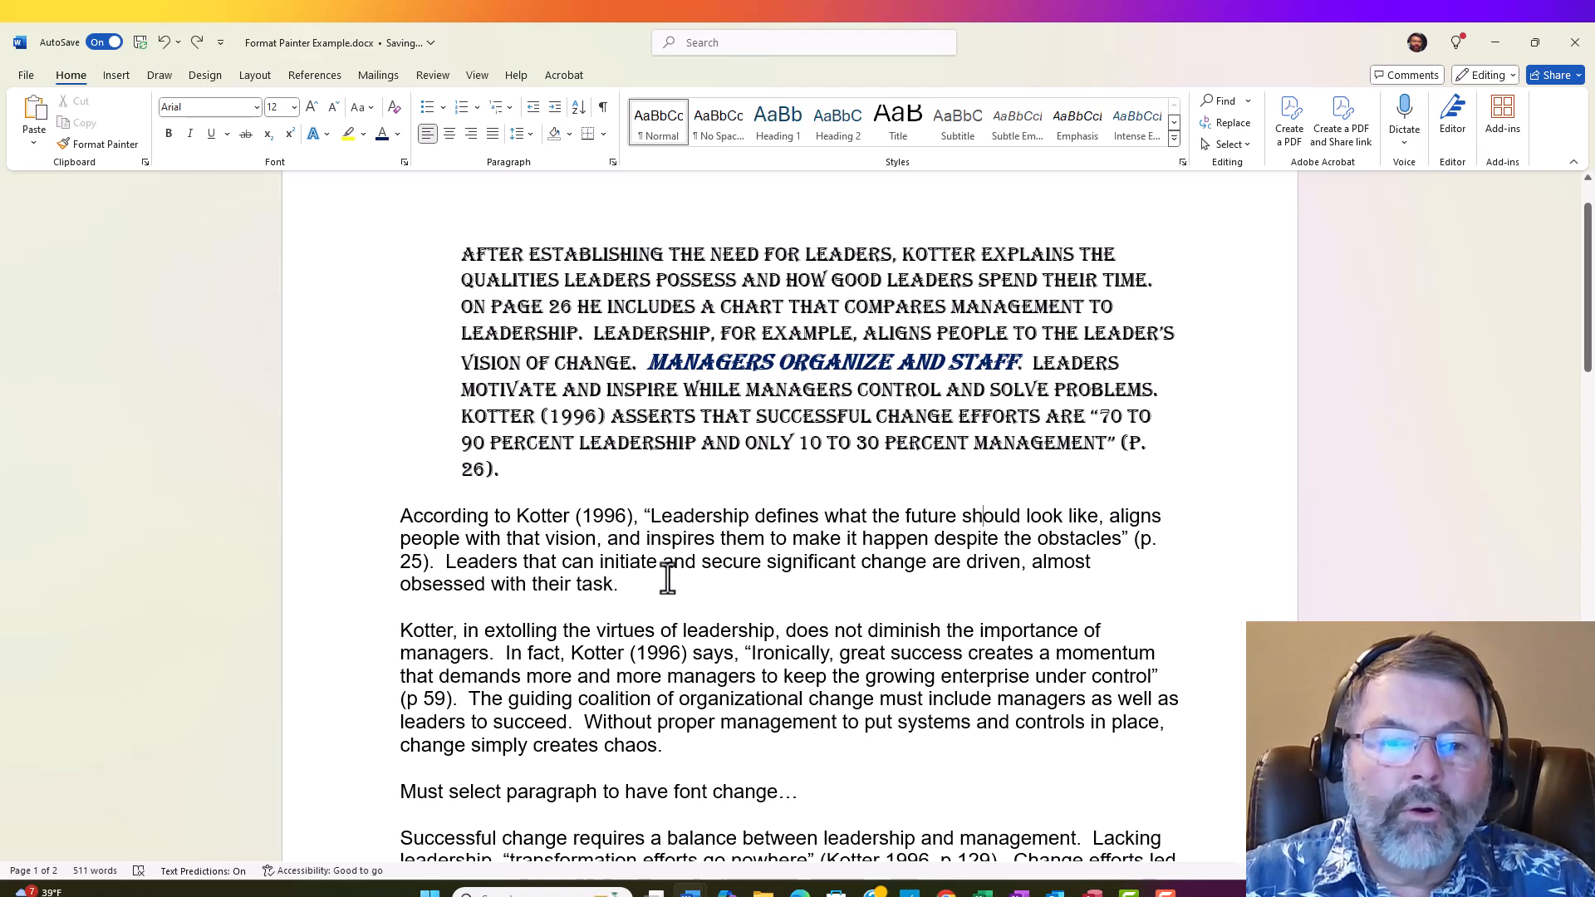
Copy the formatting of "Managers organize and staff" in the first paragraph onto the word "Leadership" in the second paragraph with Format Painter
left_click(700, 362)
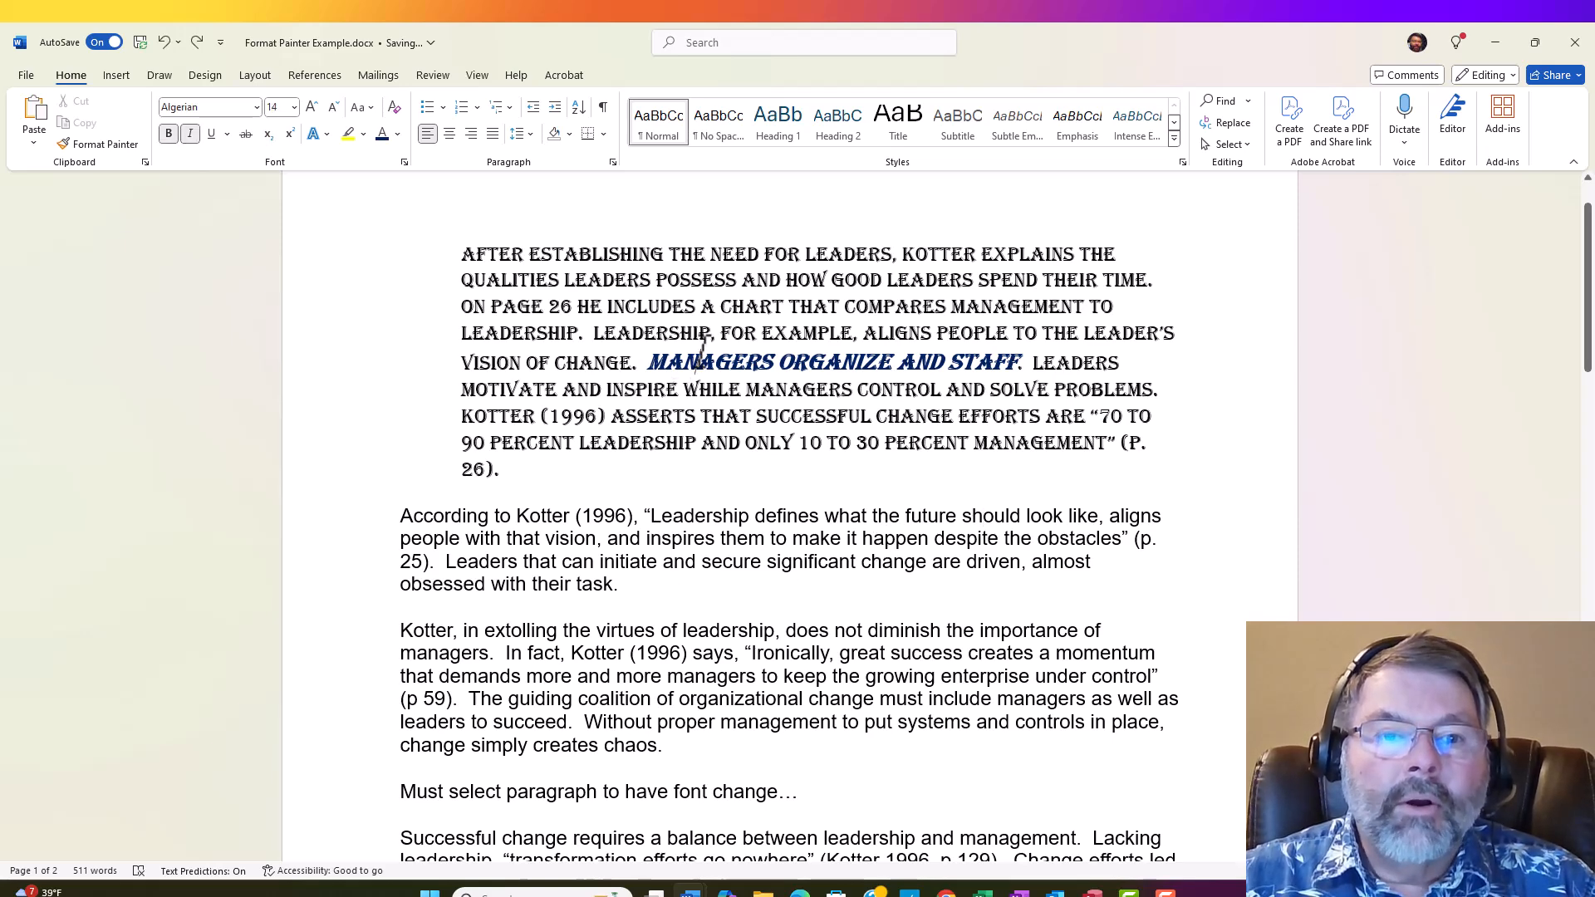
left_click(100, 143)
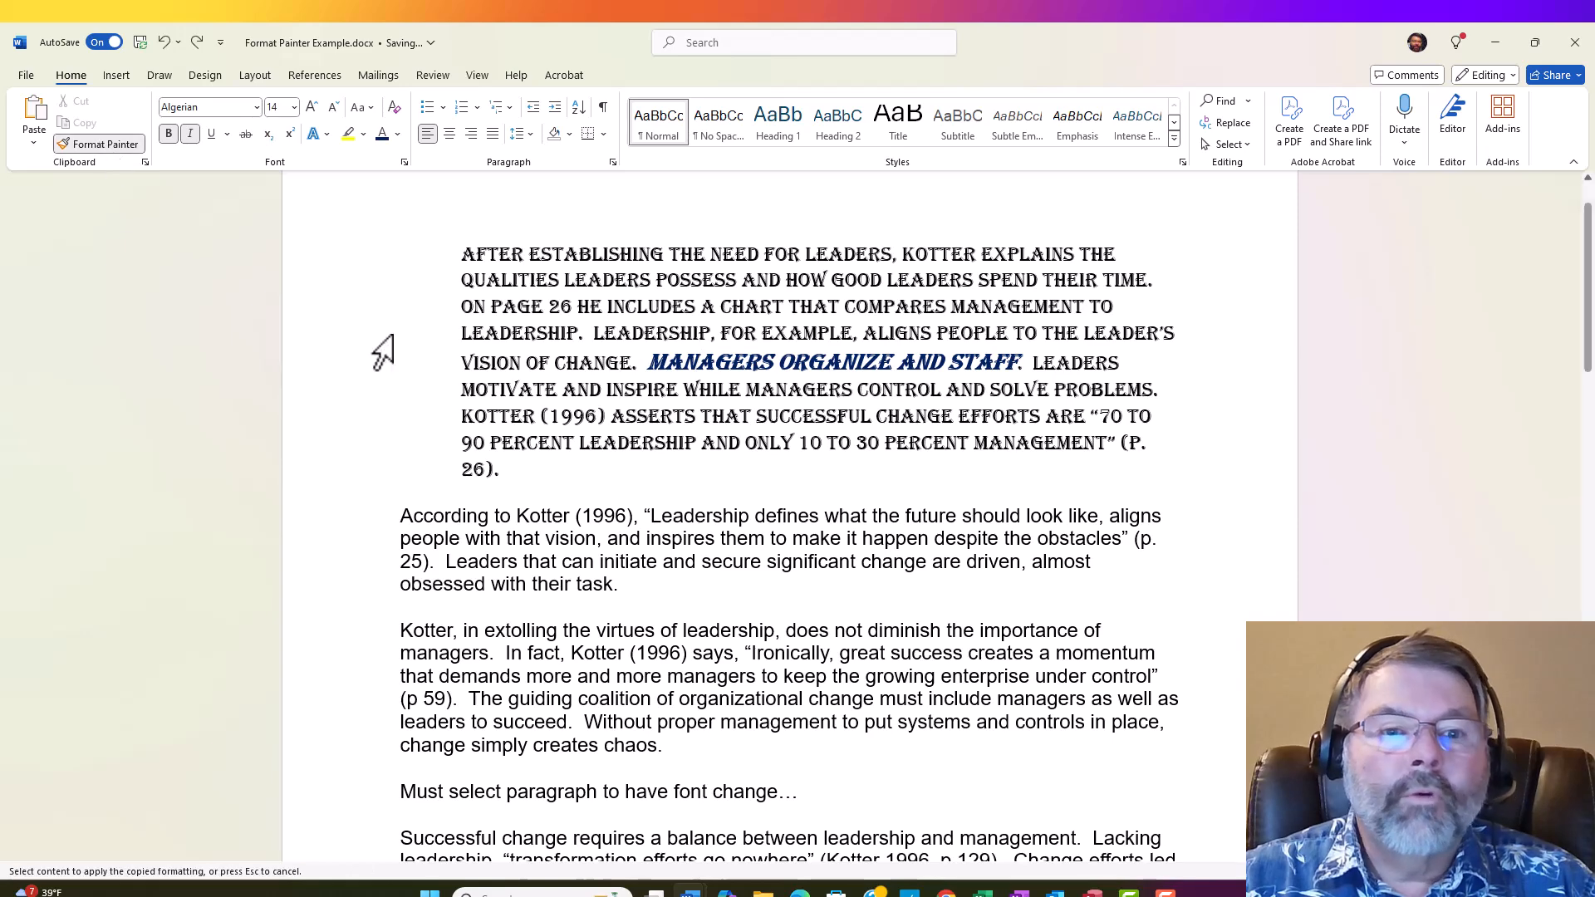
left_click(713, 526)
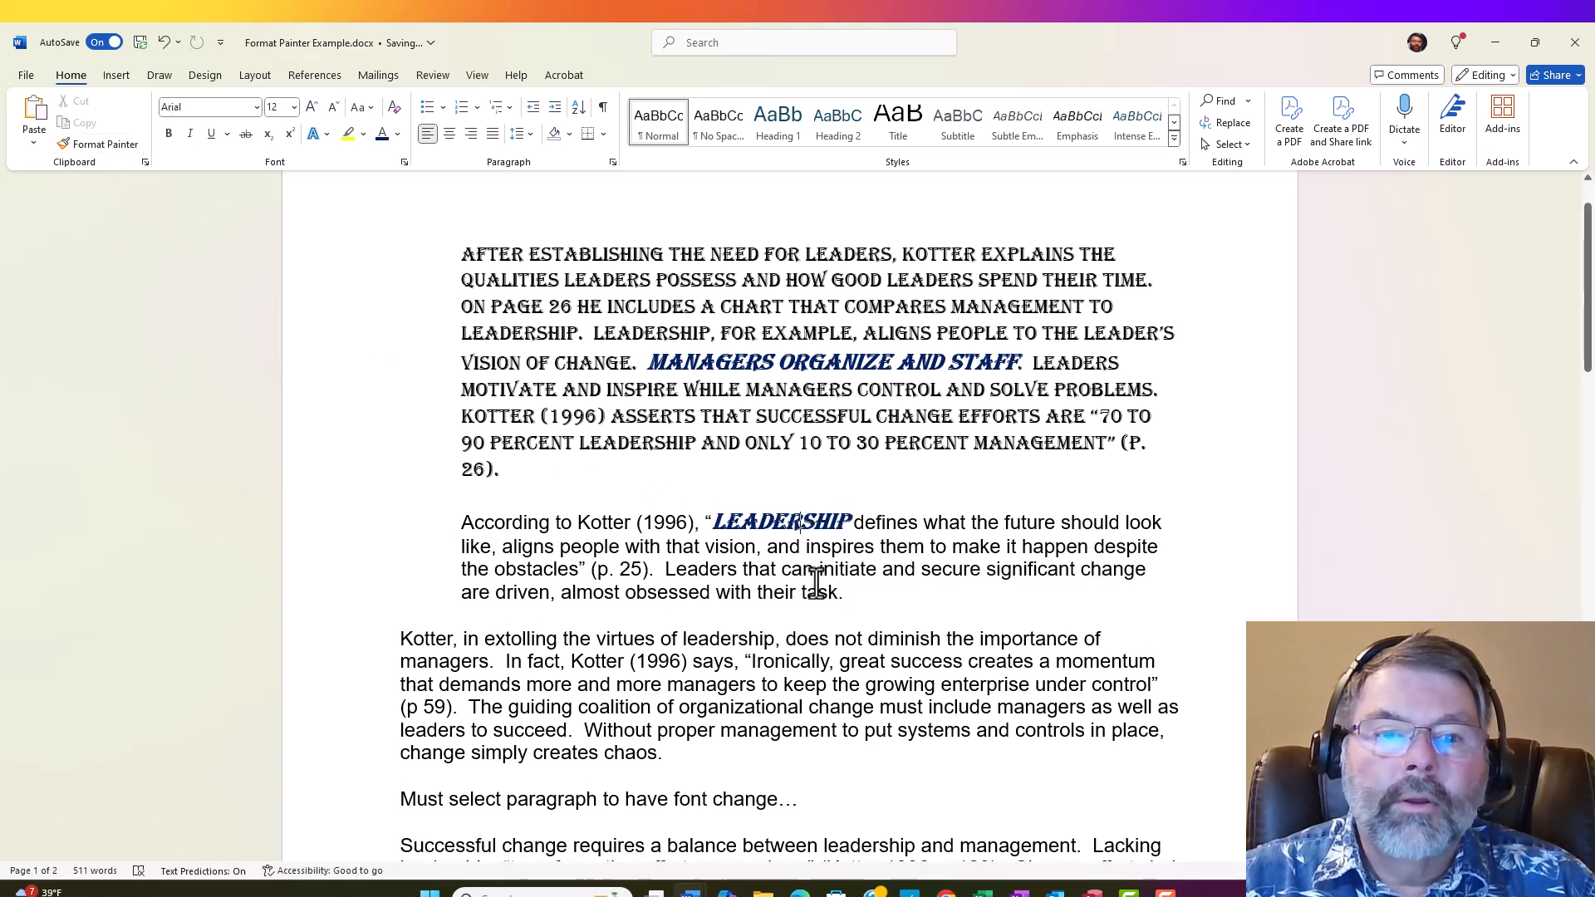
Copy the formatting of "Leadership" onto "diminish" in the third paragraph, and reuse Format Painter from there on "momentum that"
left_click(804, 521)
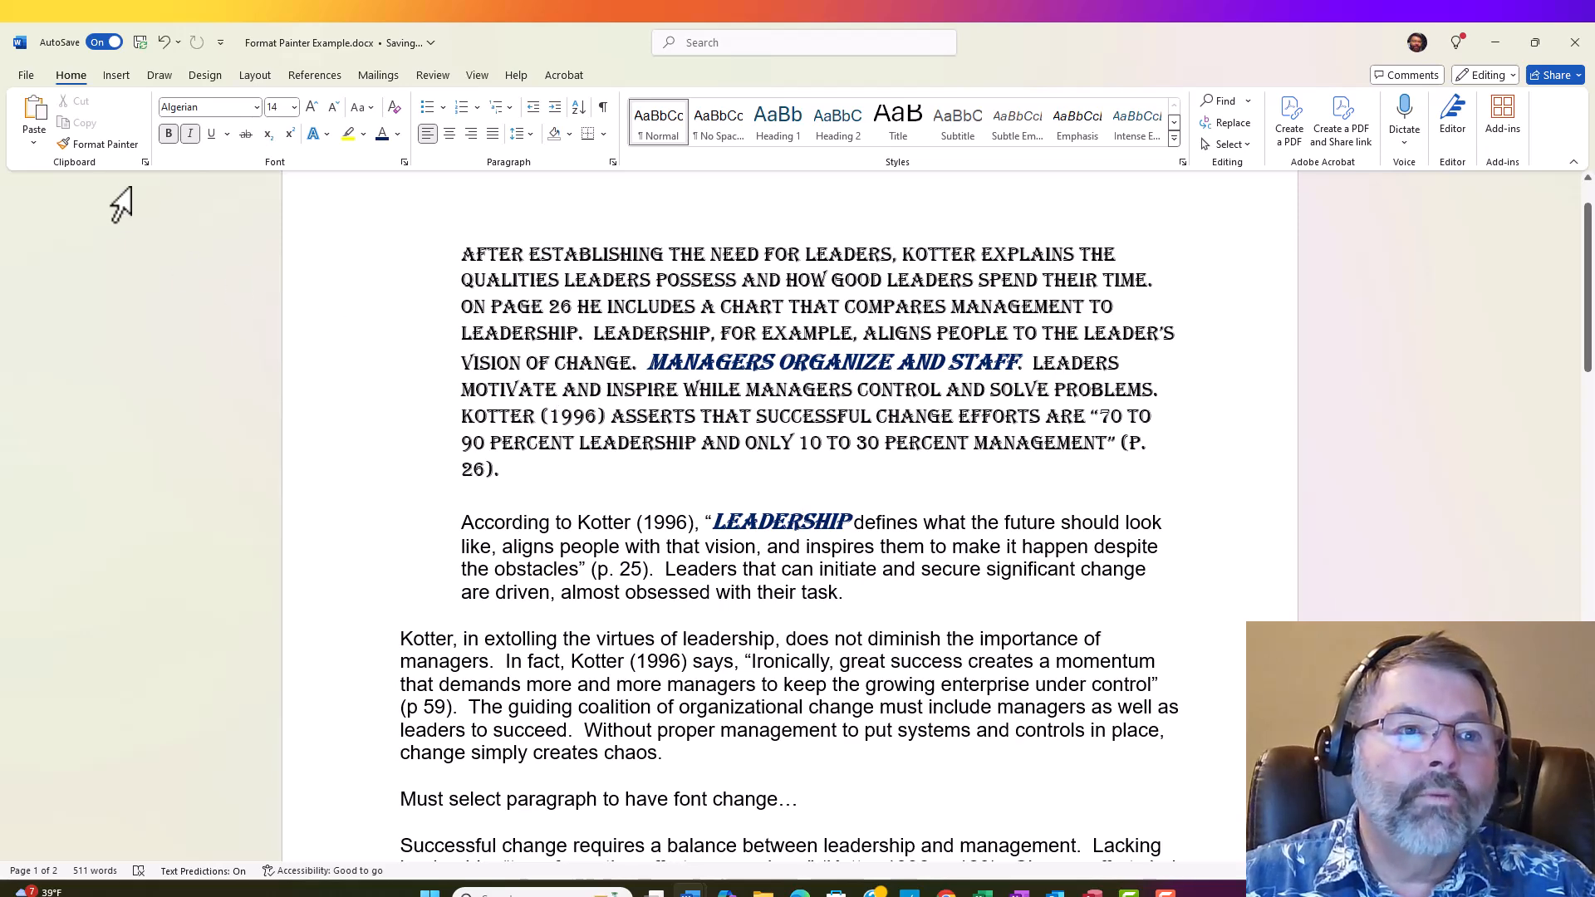
left_click(112, 147)
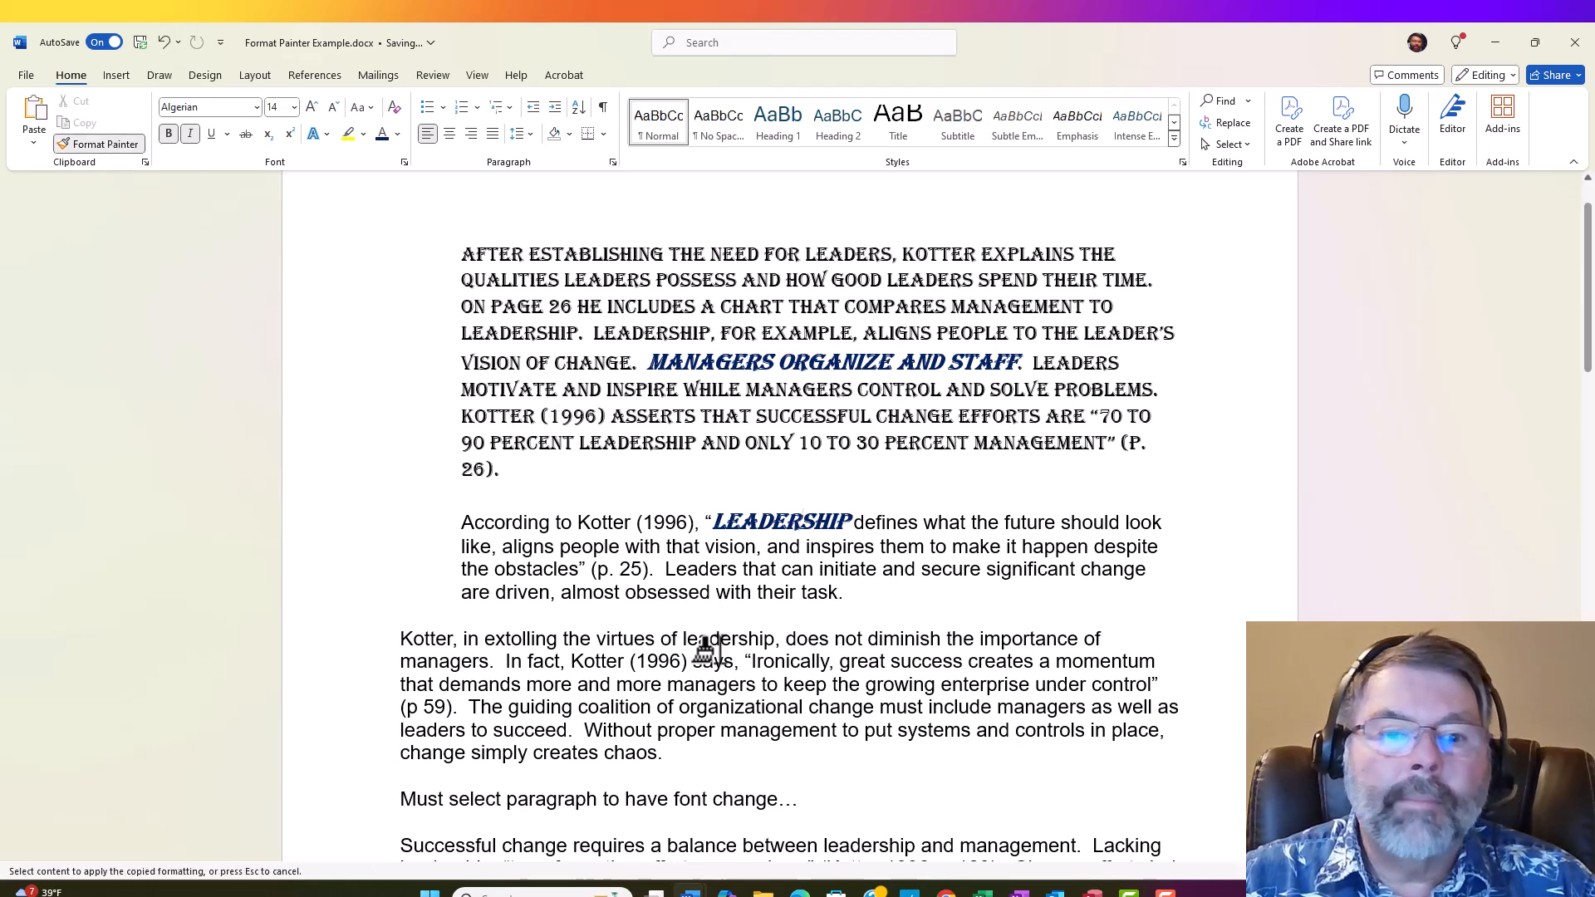
left_click(903, 640)
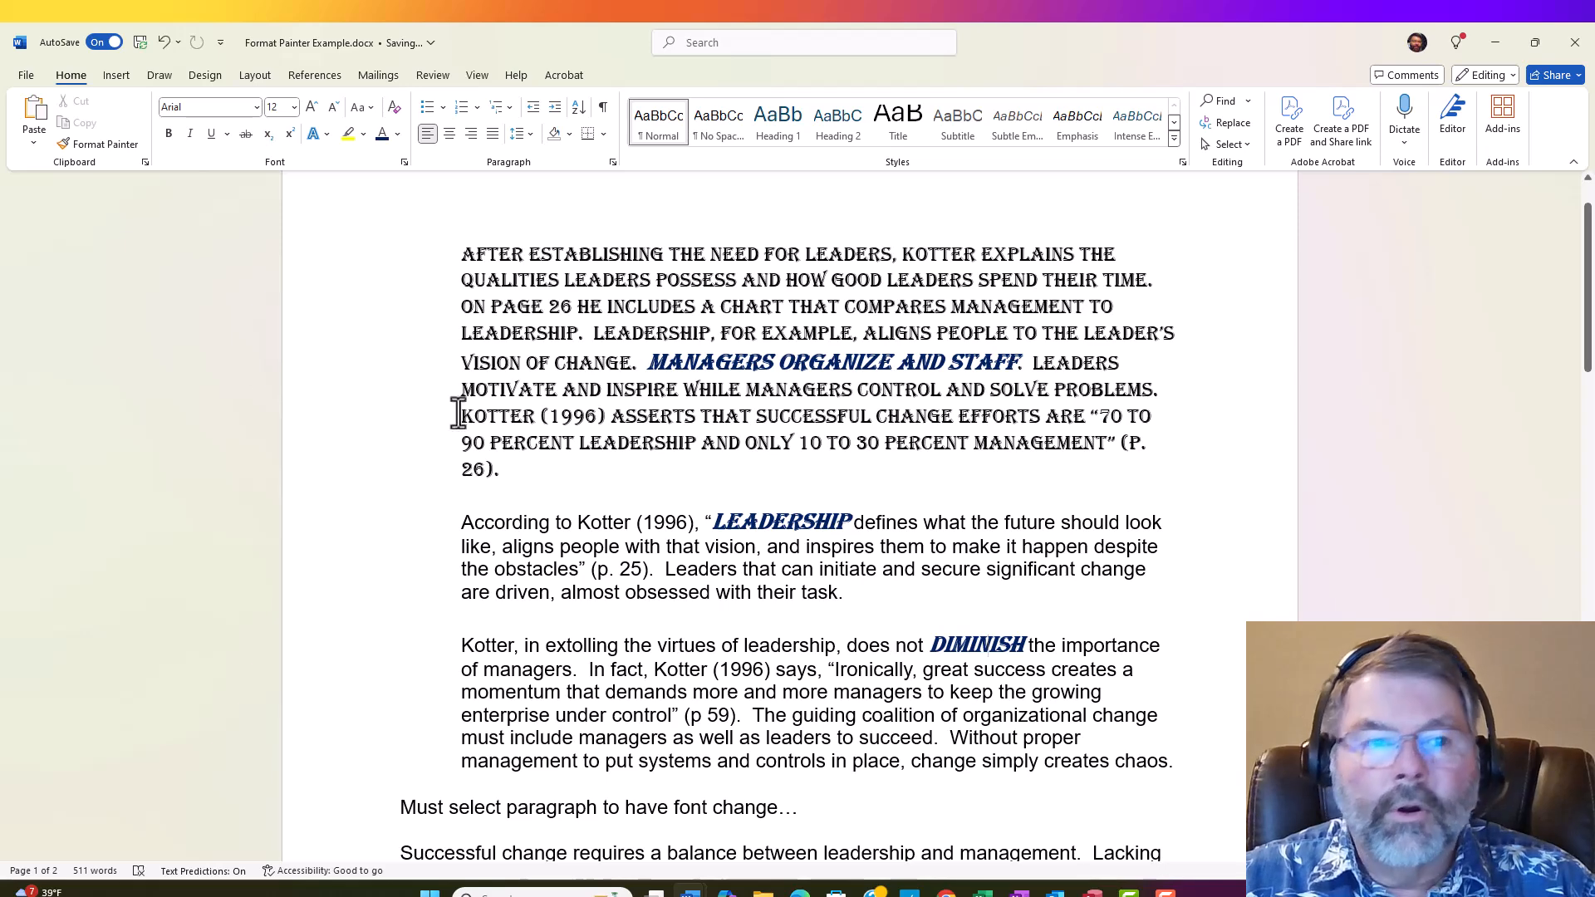
left_click(80, 146)
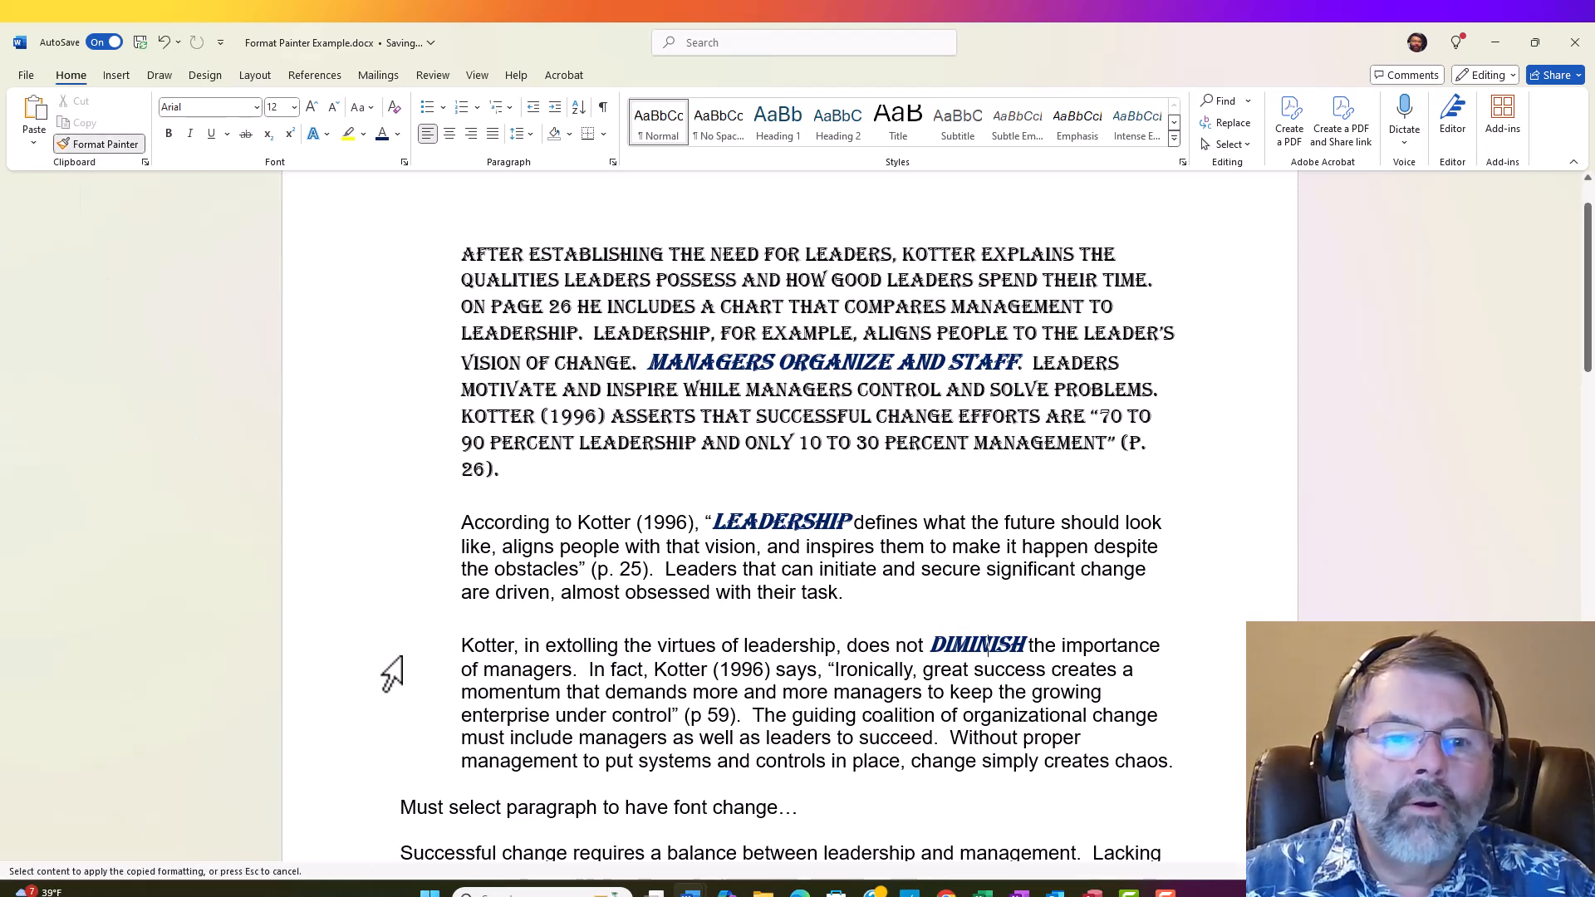
left_click_drag(461, 694, 592, 687)
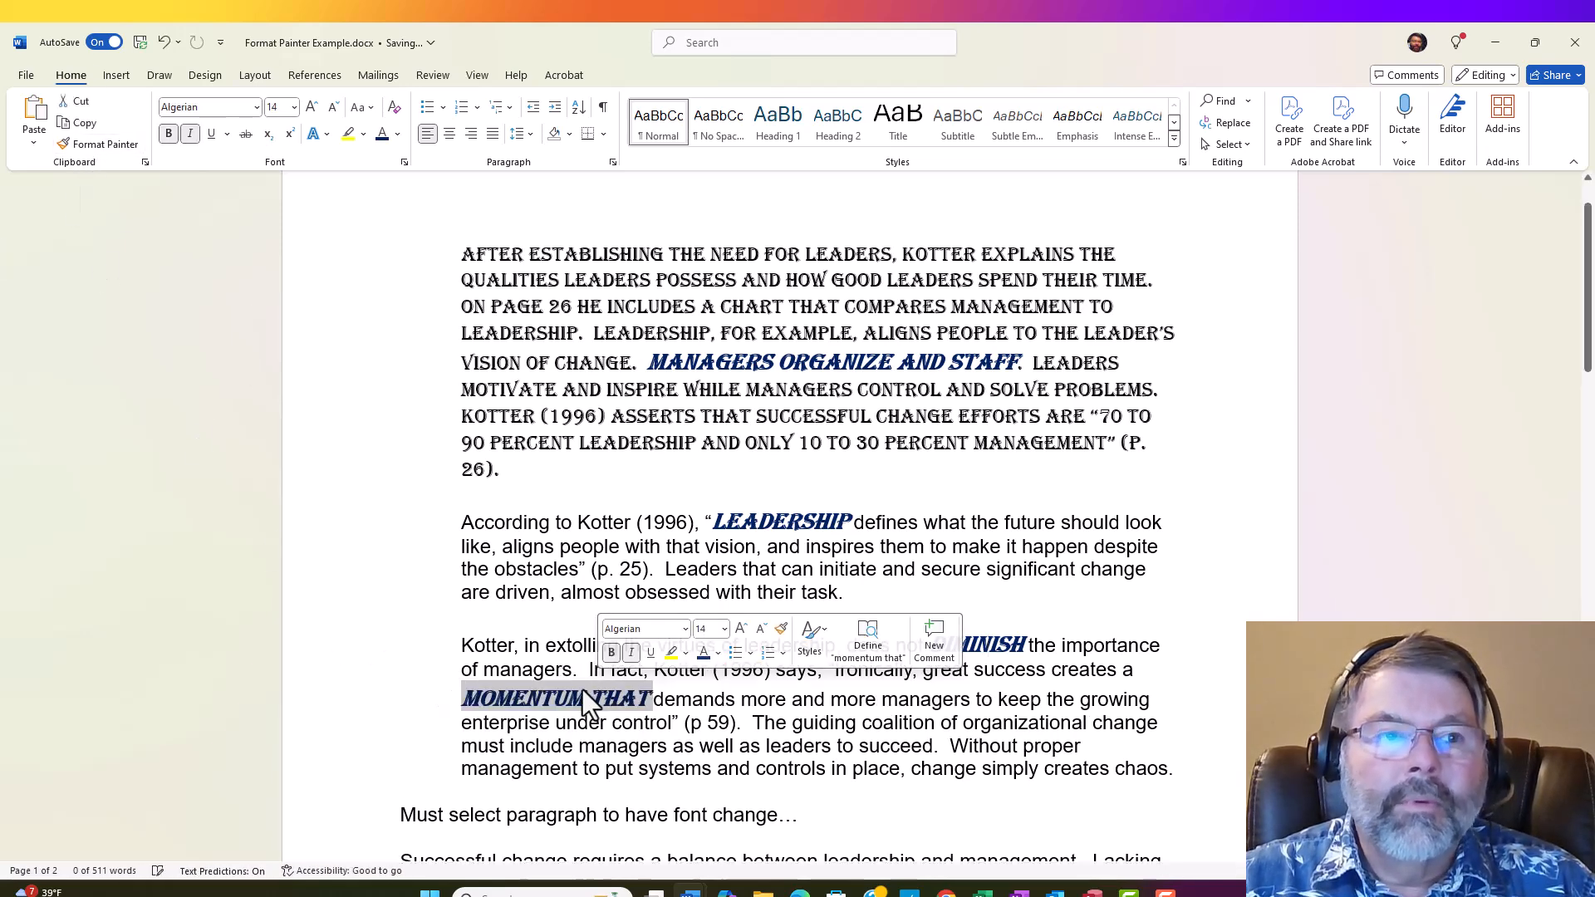
Undo the formatting painted onto "momentum that", "diminish" and "Leadership"
left_click(163, 43)
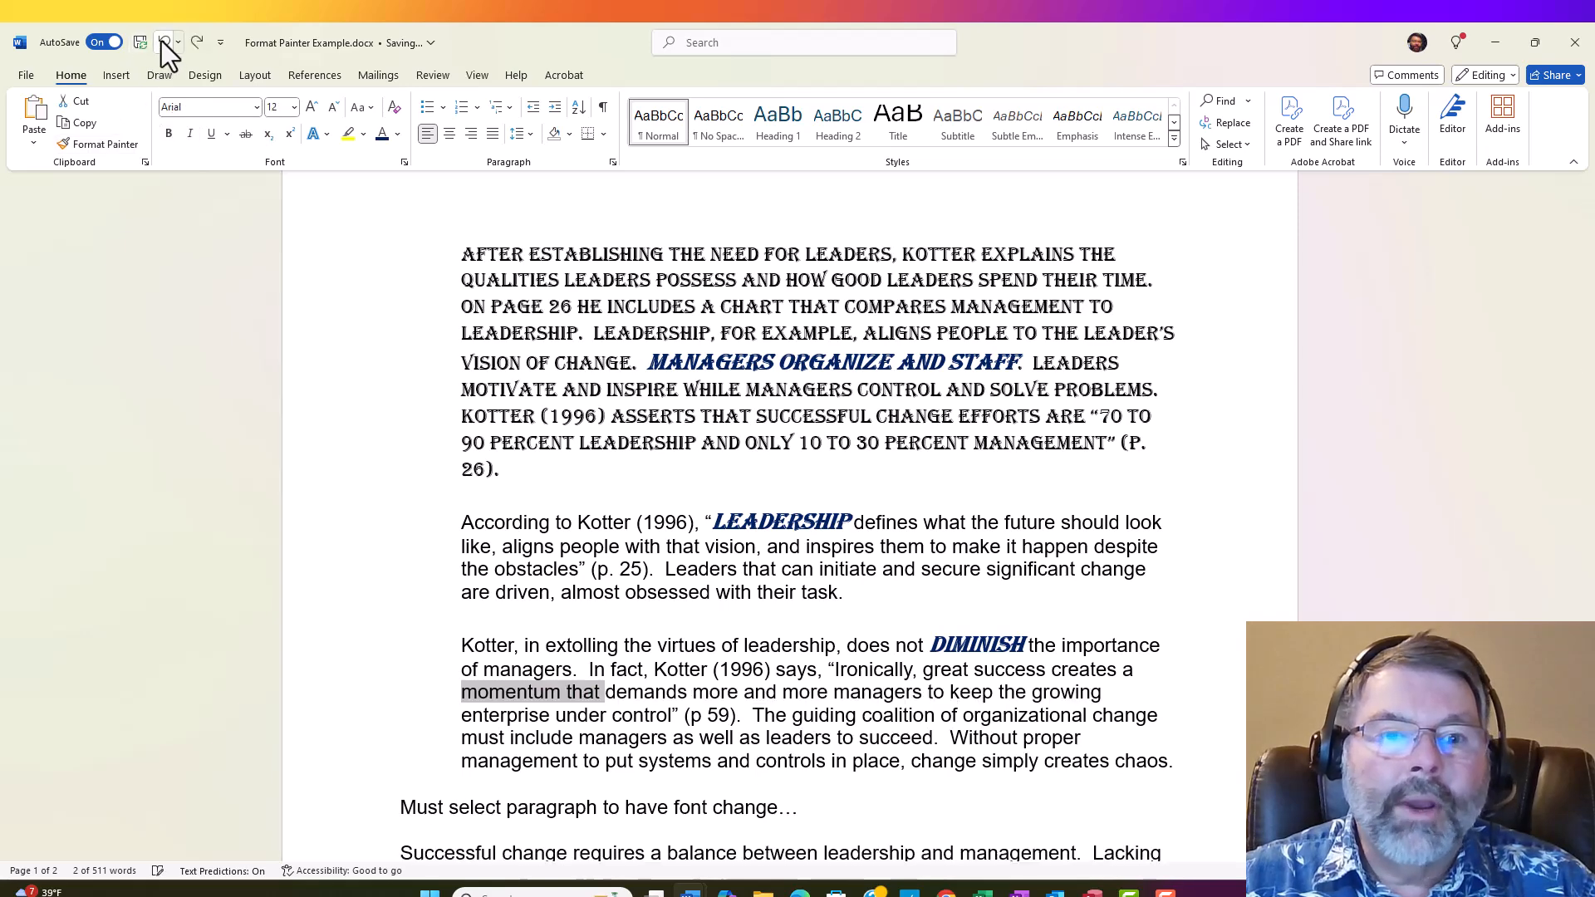
left_click(164, 43)
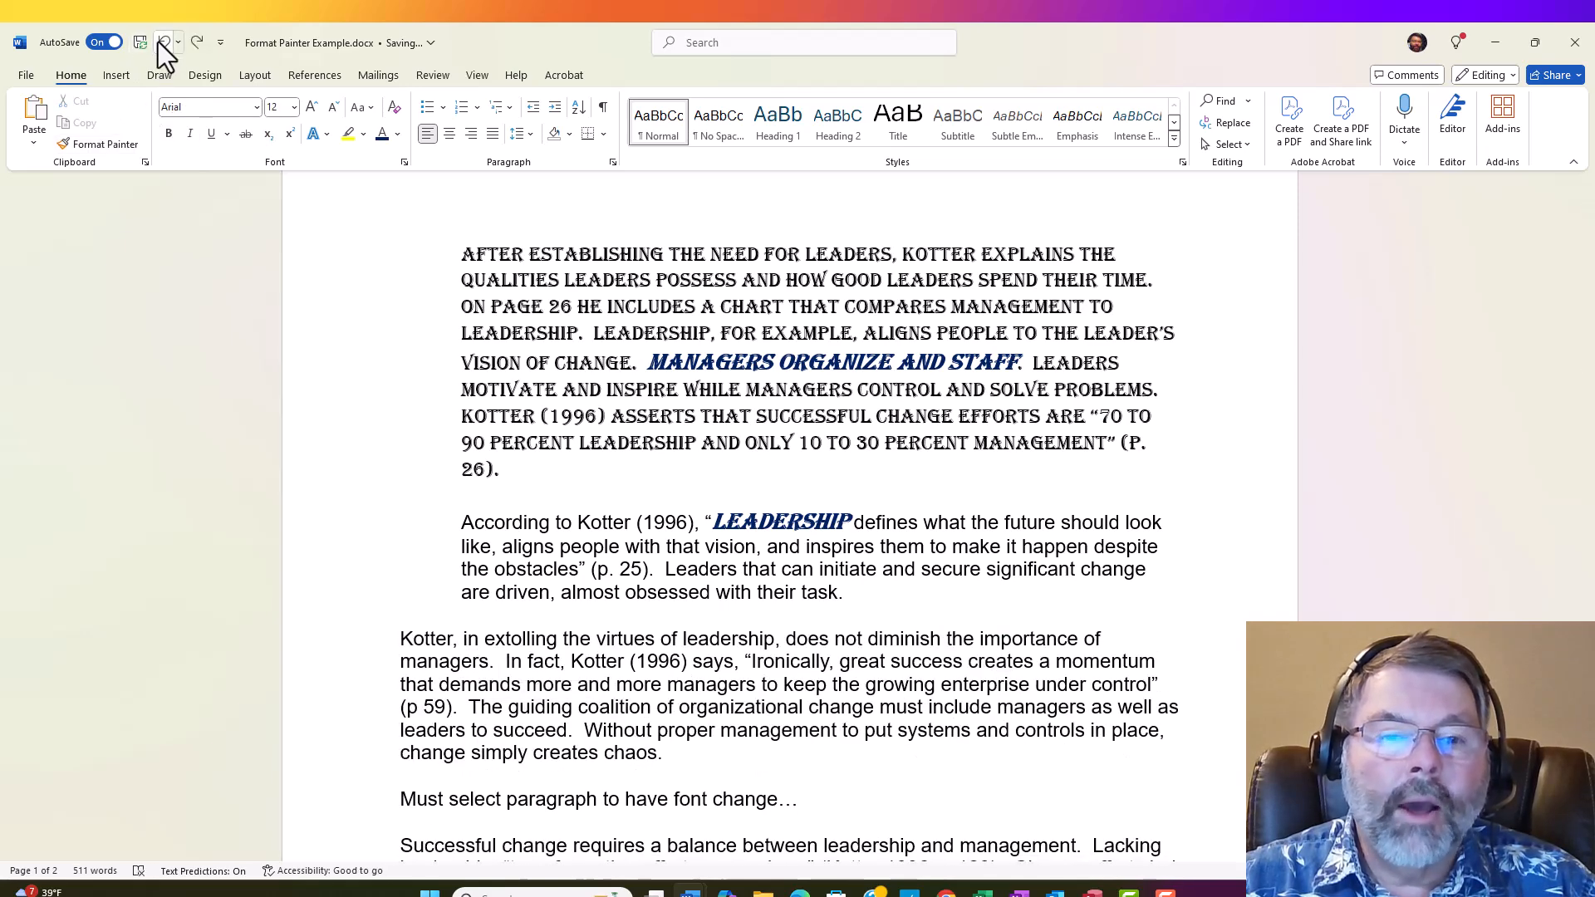
left_click(164, 43)
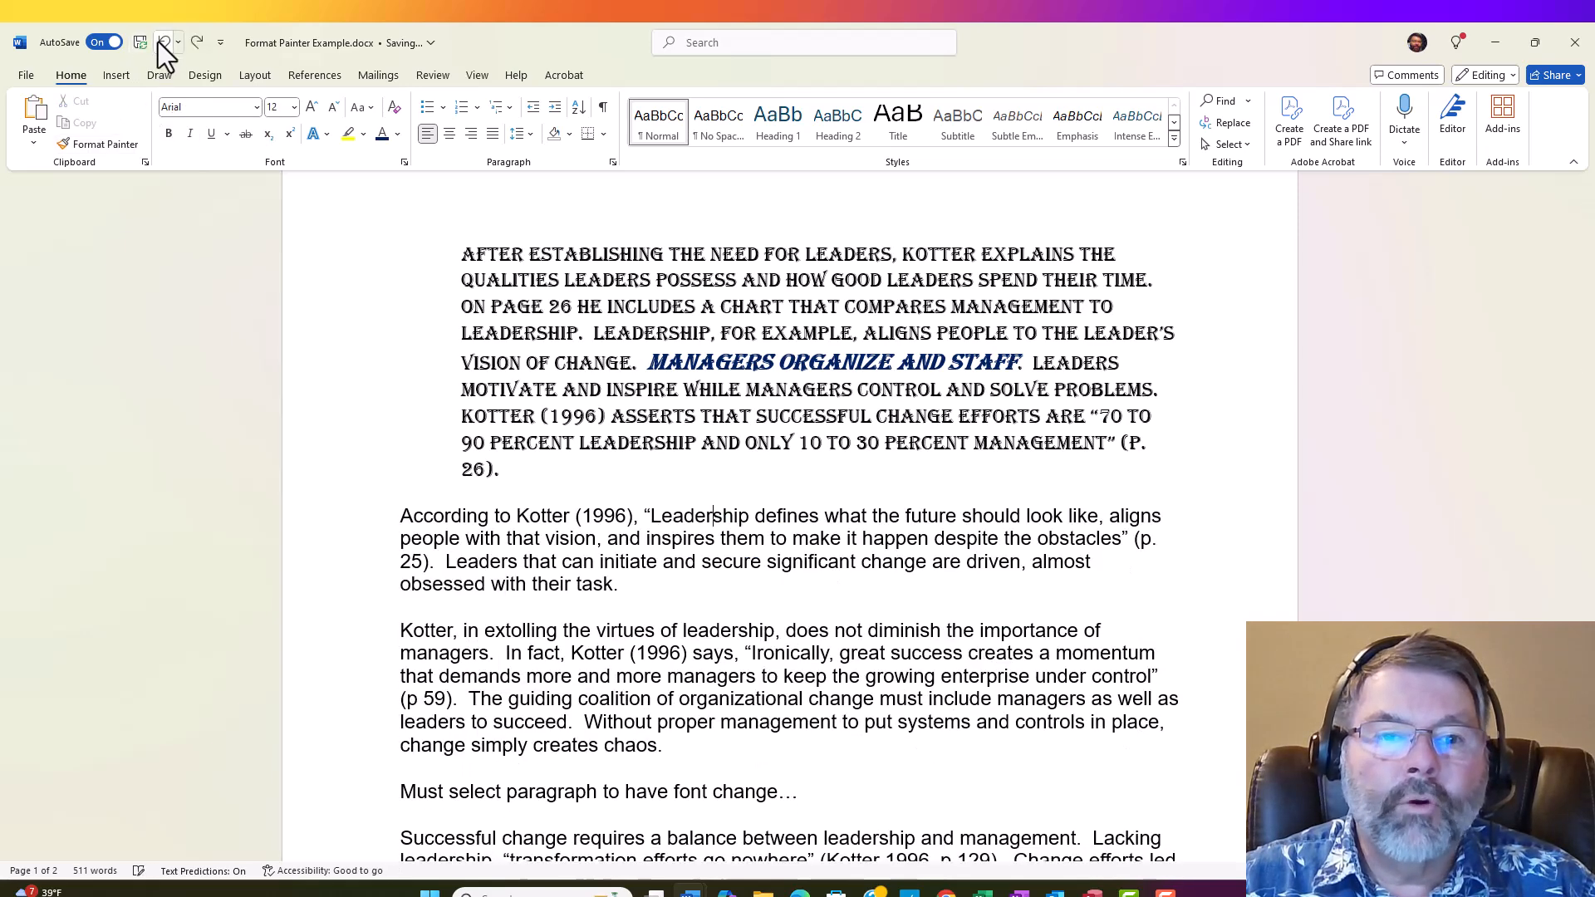
Lock Format Painter on the formatting of "Managers organize and staff" and paint "Leadership" in the second paragraph and "importance" in the third
left_click(715, 364)
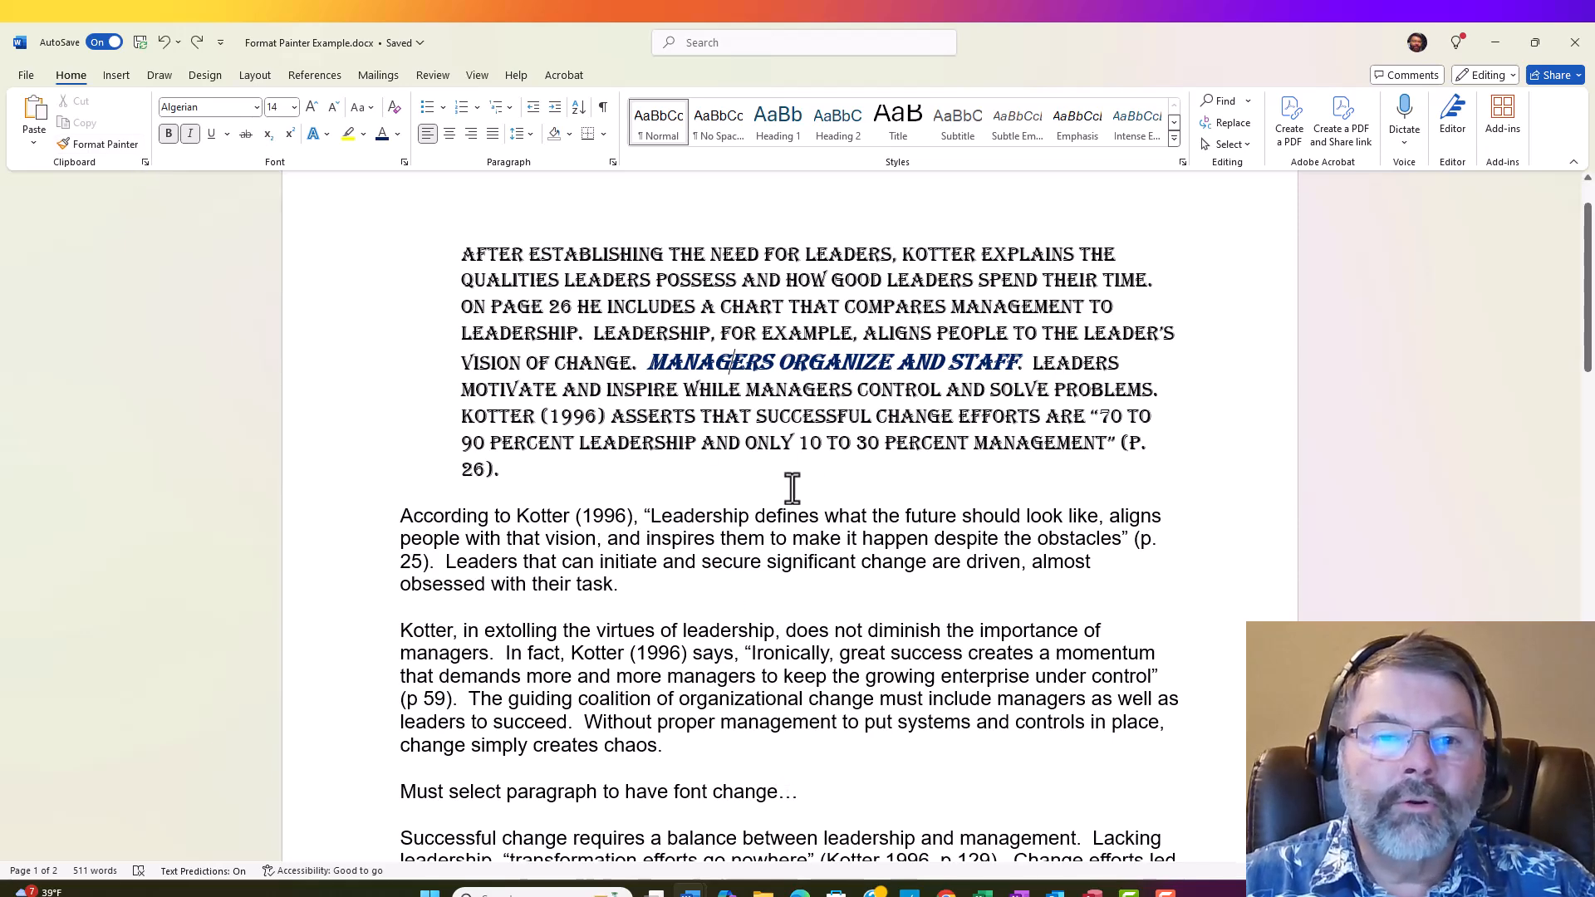
left_click(100, 145)
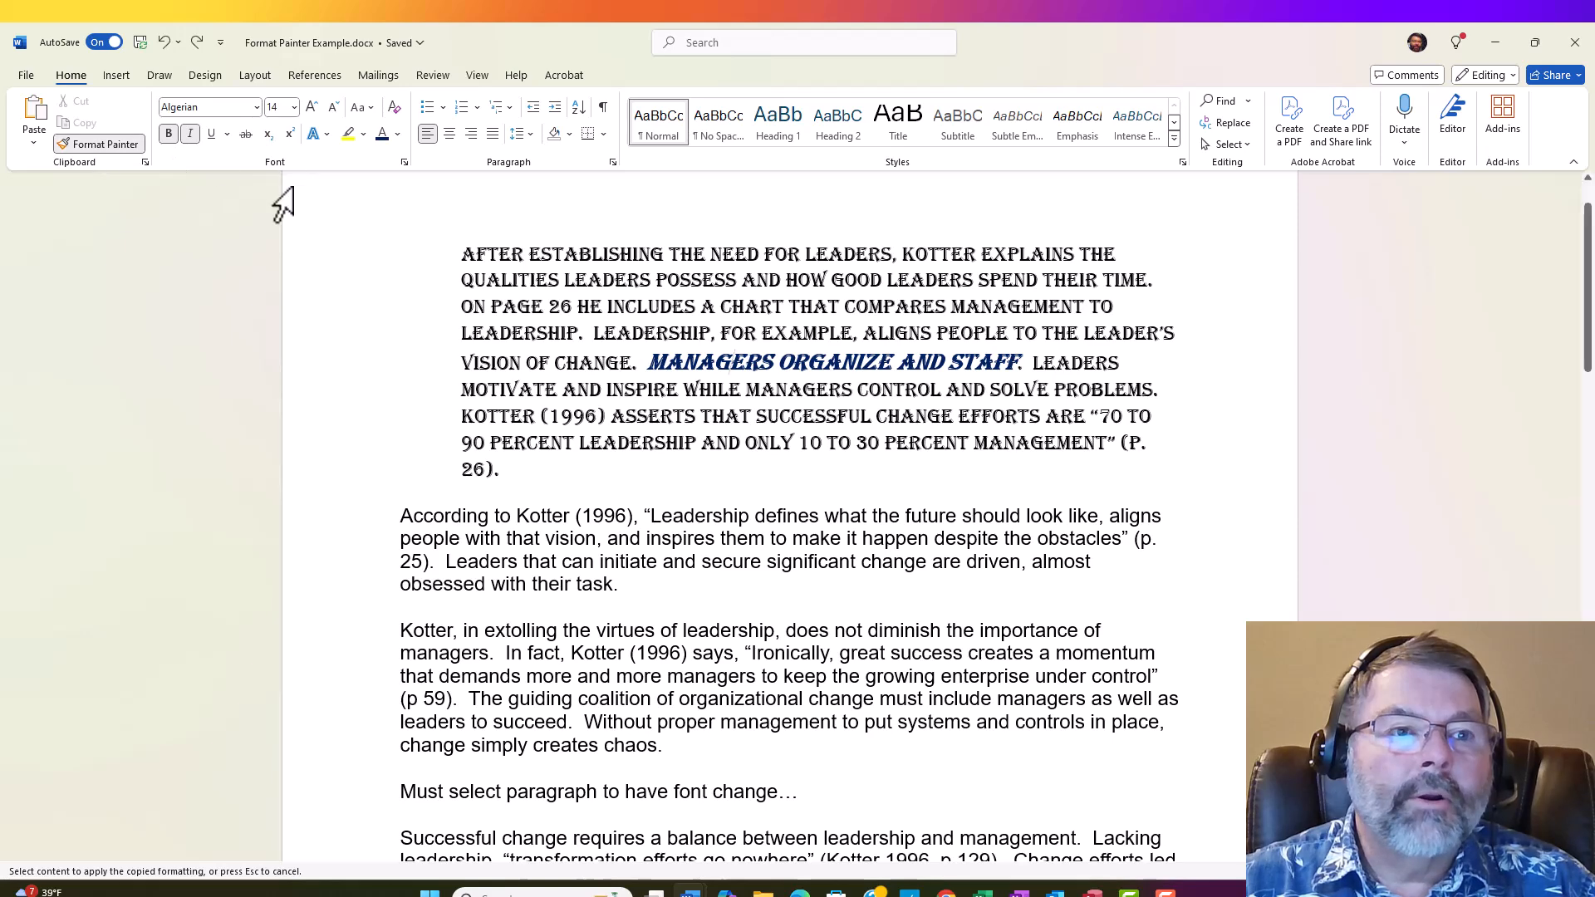
double_click(68, 146)
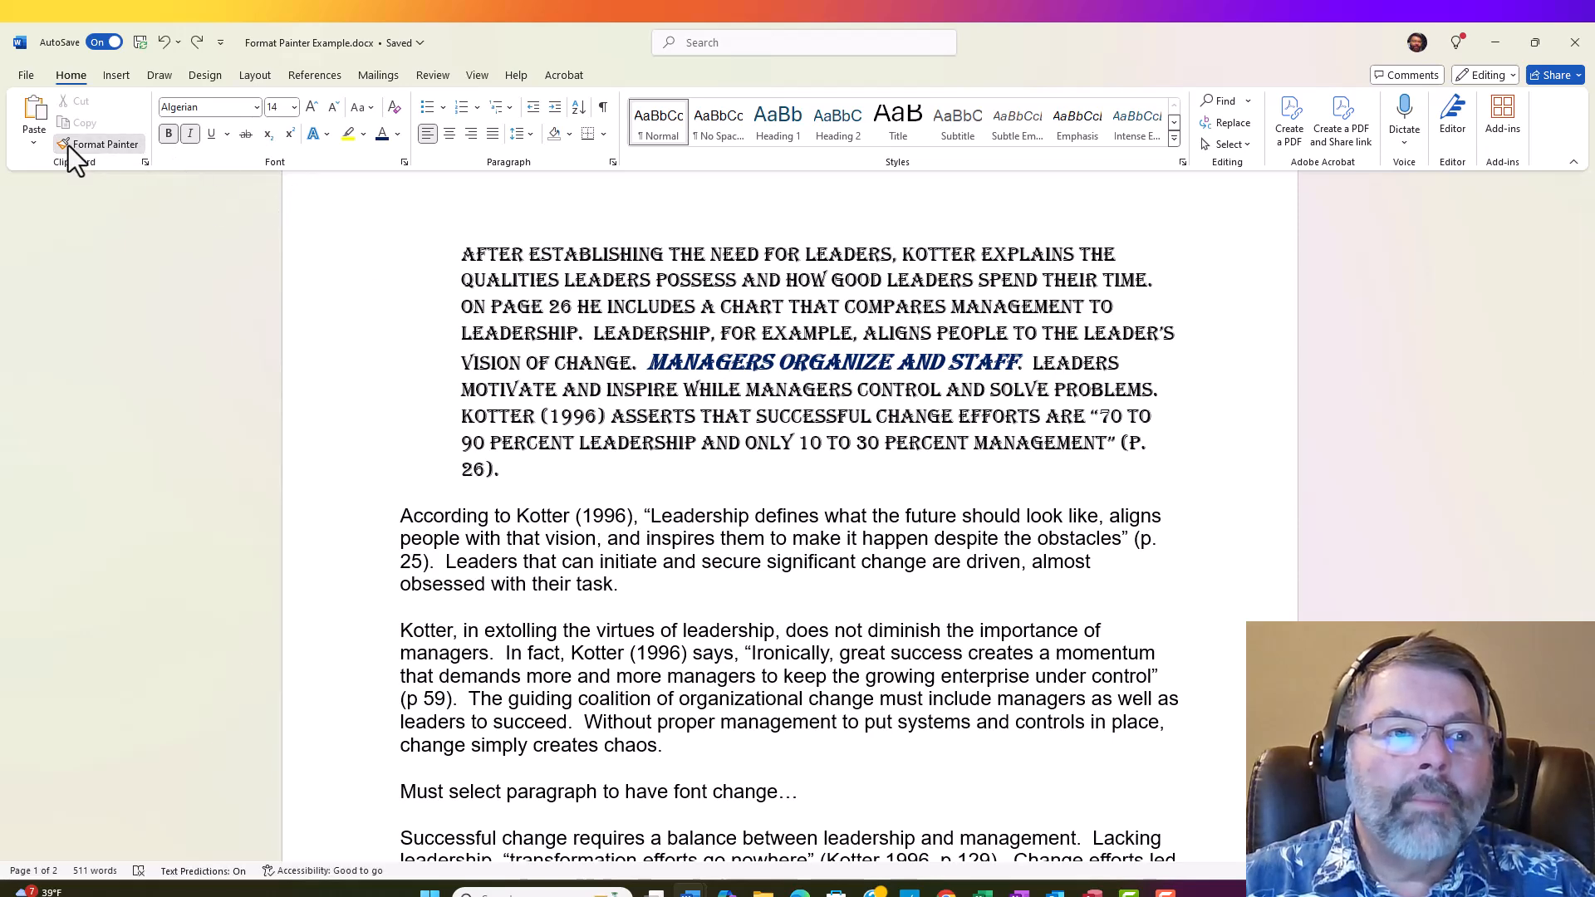
left_click(698, 517)
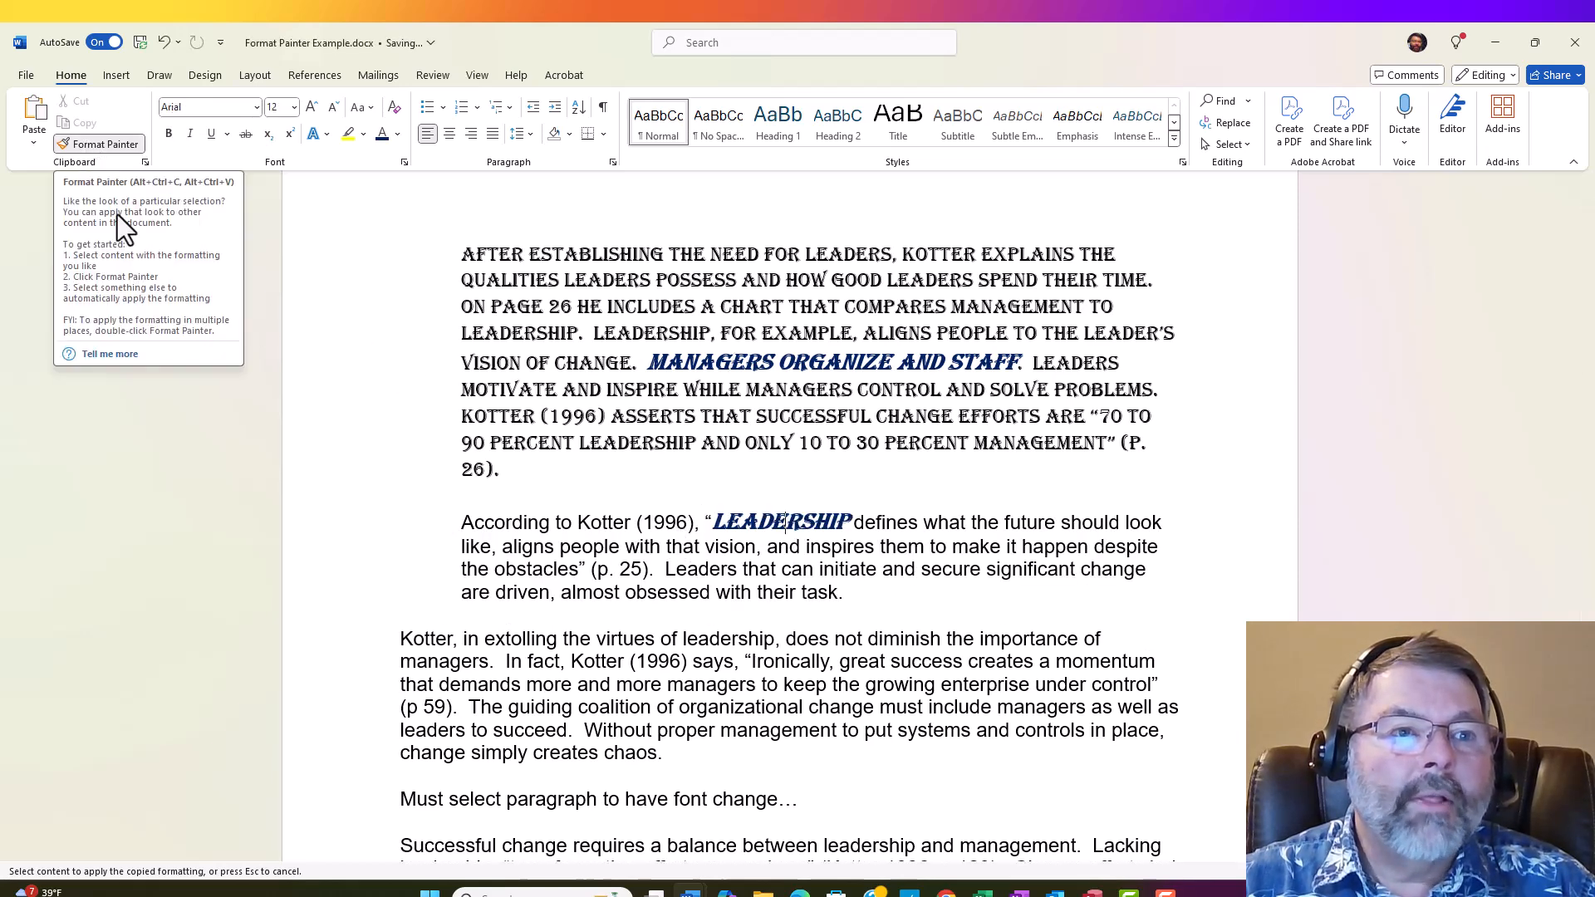
left_click(1006, 639)
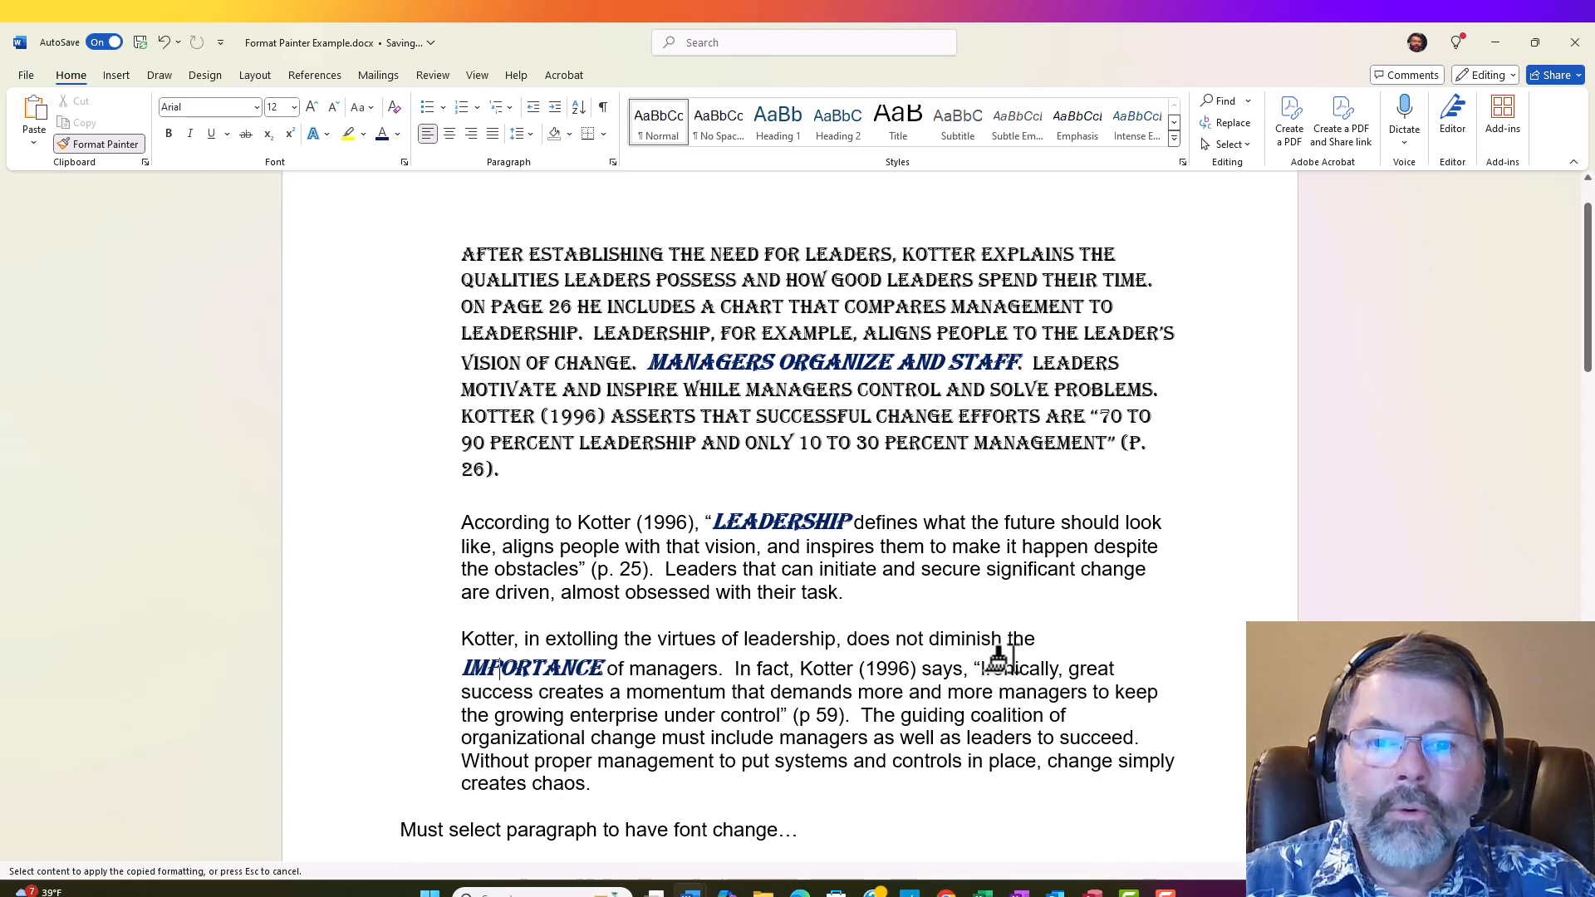
Paint the same formatting onto "and" and "problems" in the first paragraph and onto "that" in the second paragraph
left_click(763, 281)
left_click(1087, 394)
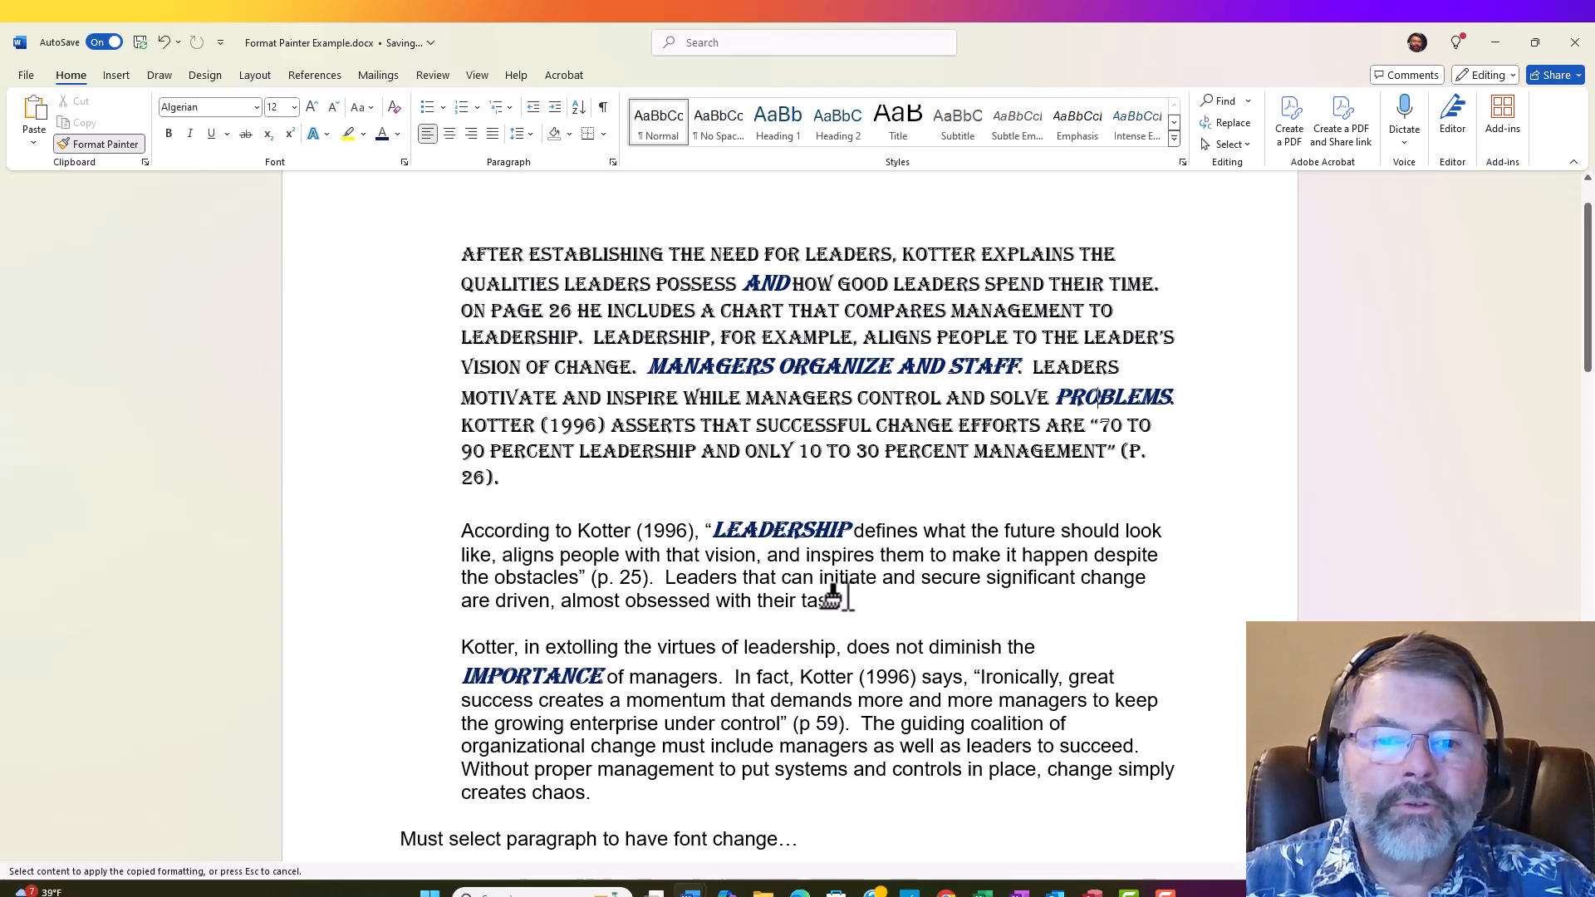
left_click(760, 579)
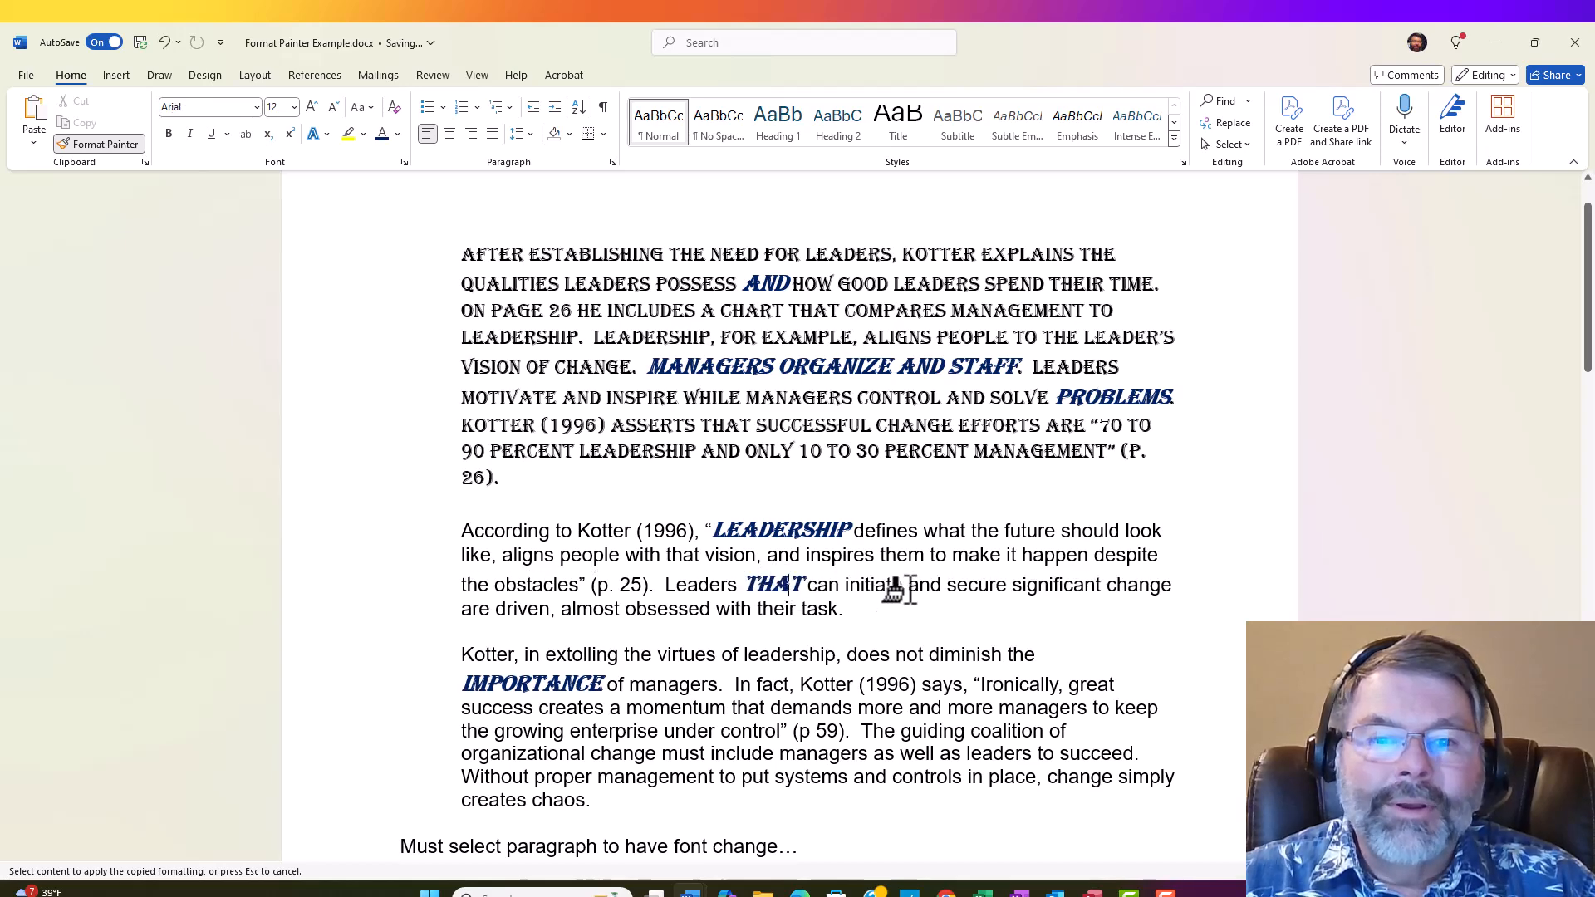
Paint "secure significant ch" in the second paragraph and "demands more" through "managers as well" in the third, and turn off Format Painter
left_click_drag(946, 586, 1128, 588)
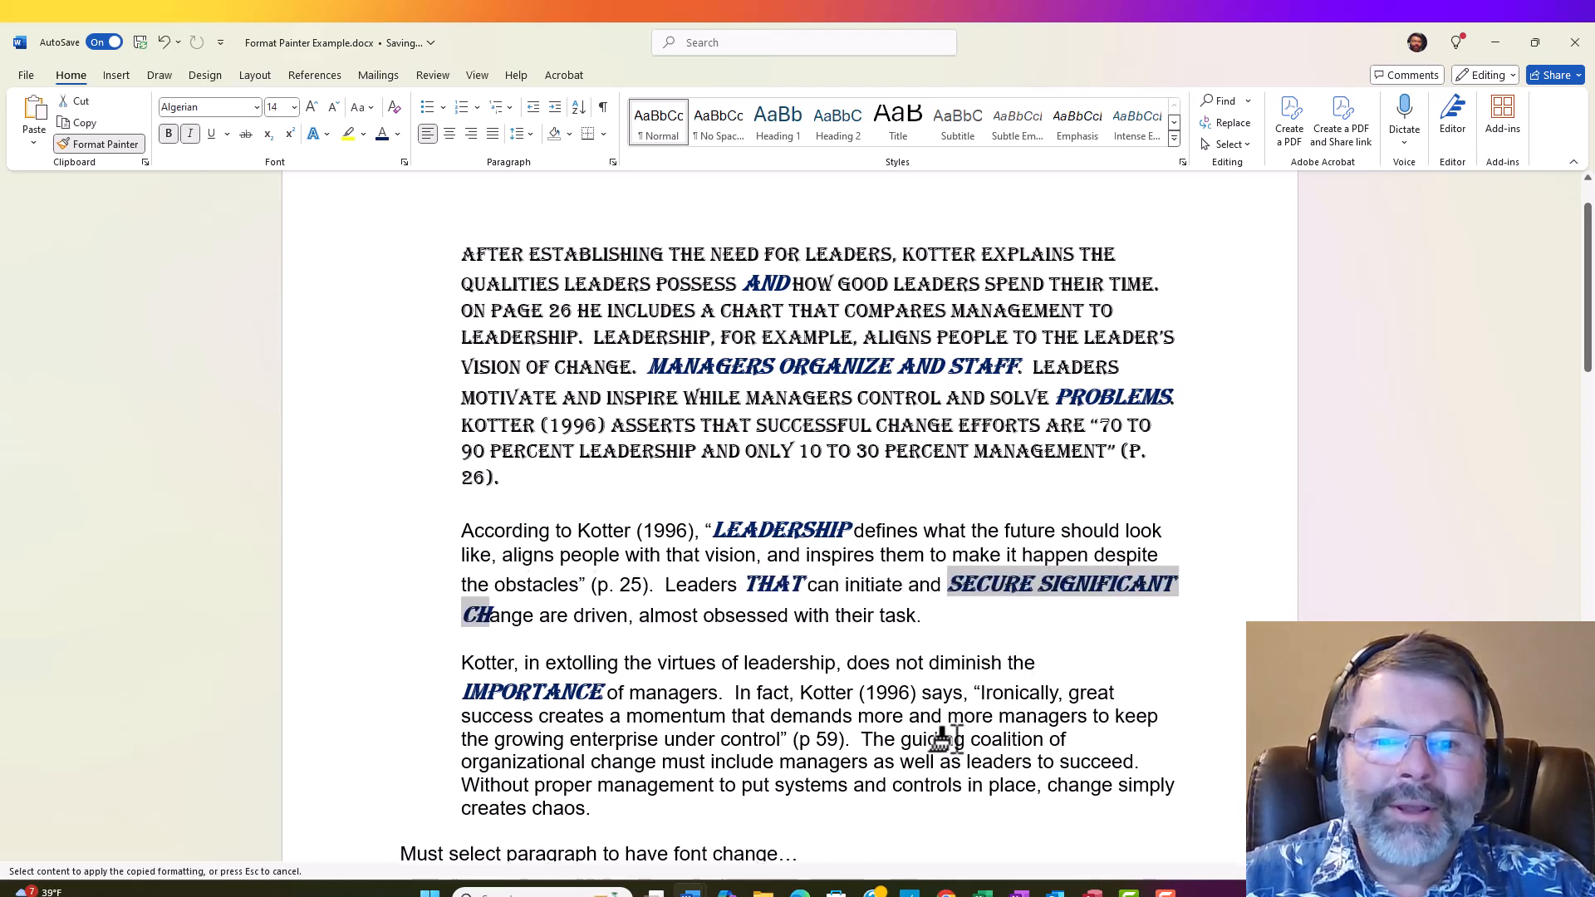
mouse_move(936, 762)
left_mouse_down()
mouse_move(812, 713)
mouse_move(772, 718)
left_mouse_up()
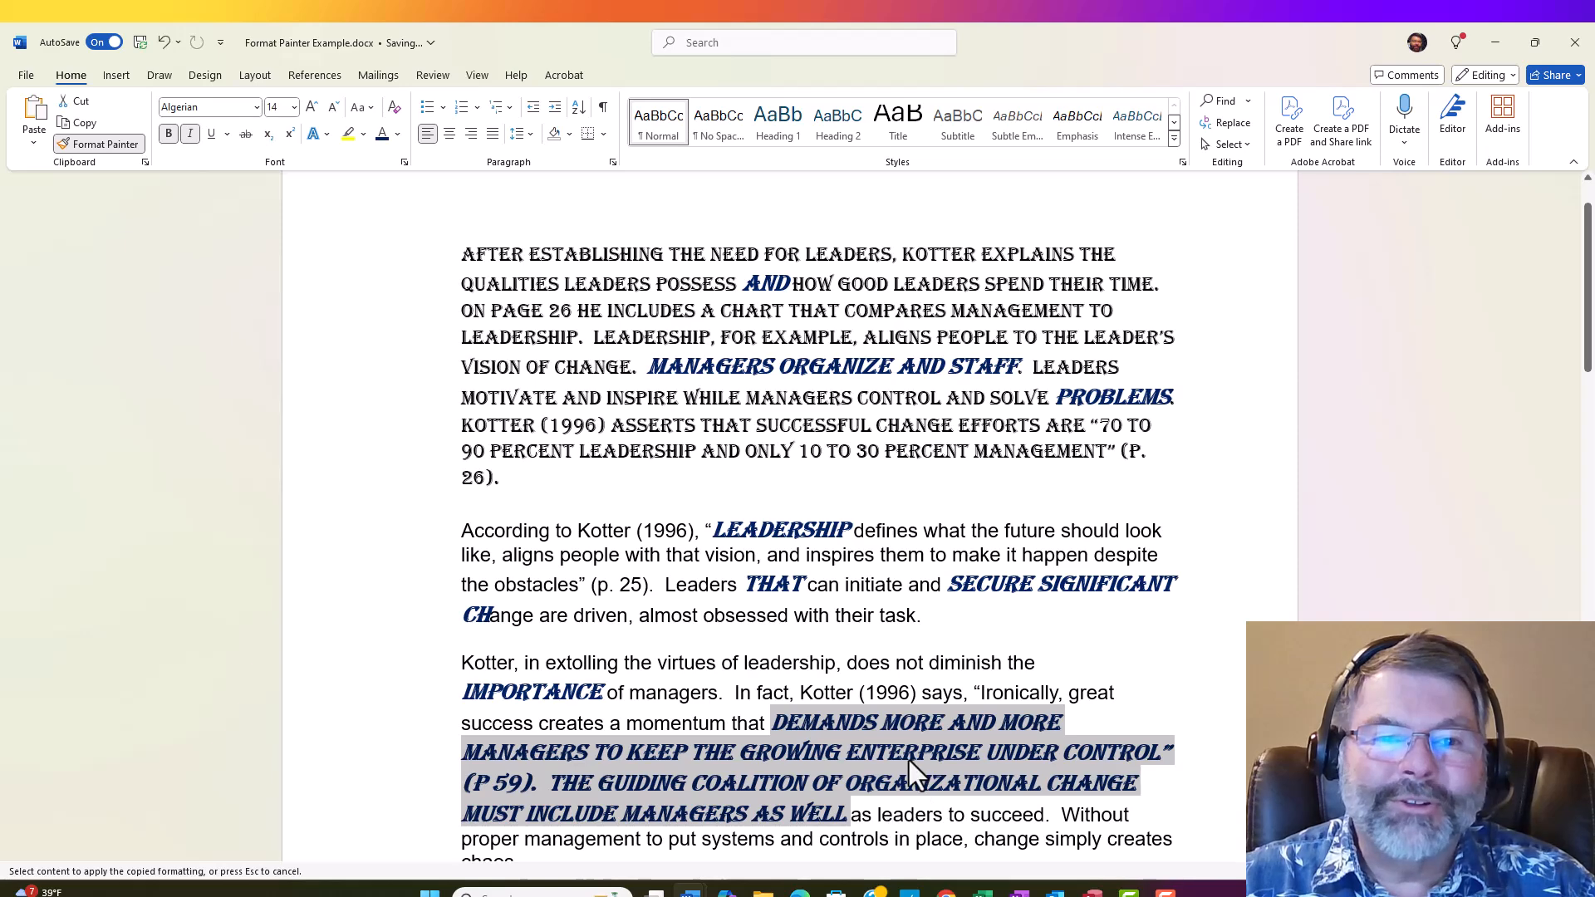
left_click(118, 143)
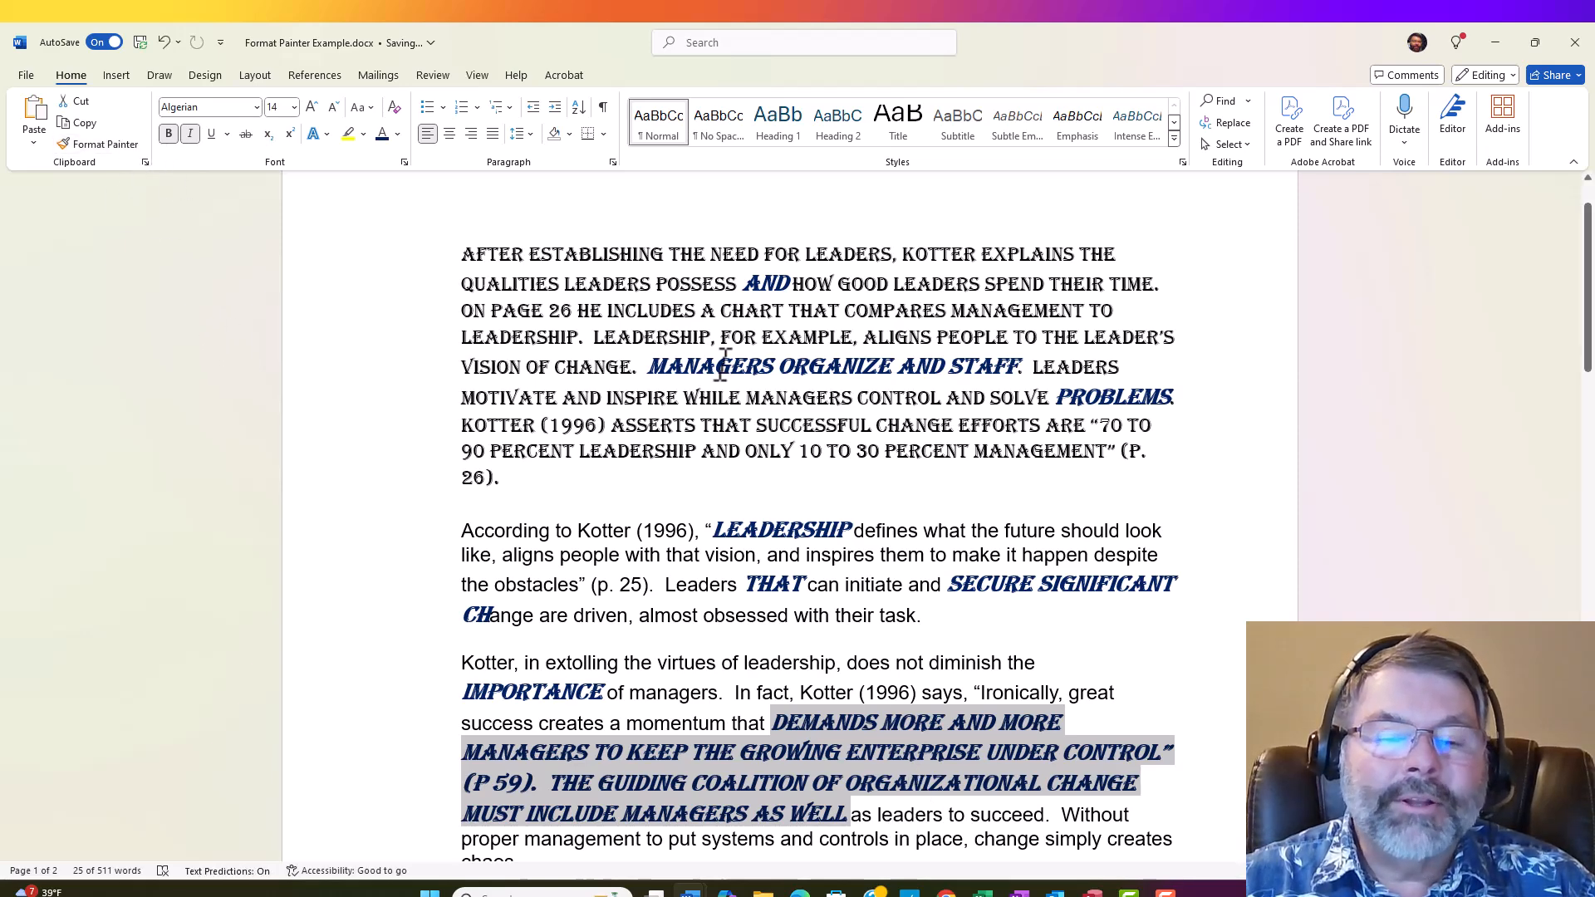
left_click(792, 425)
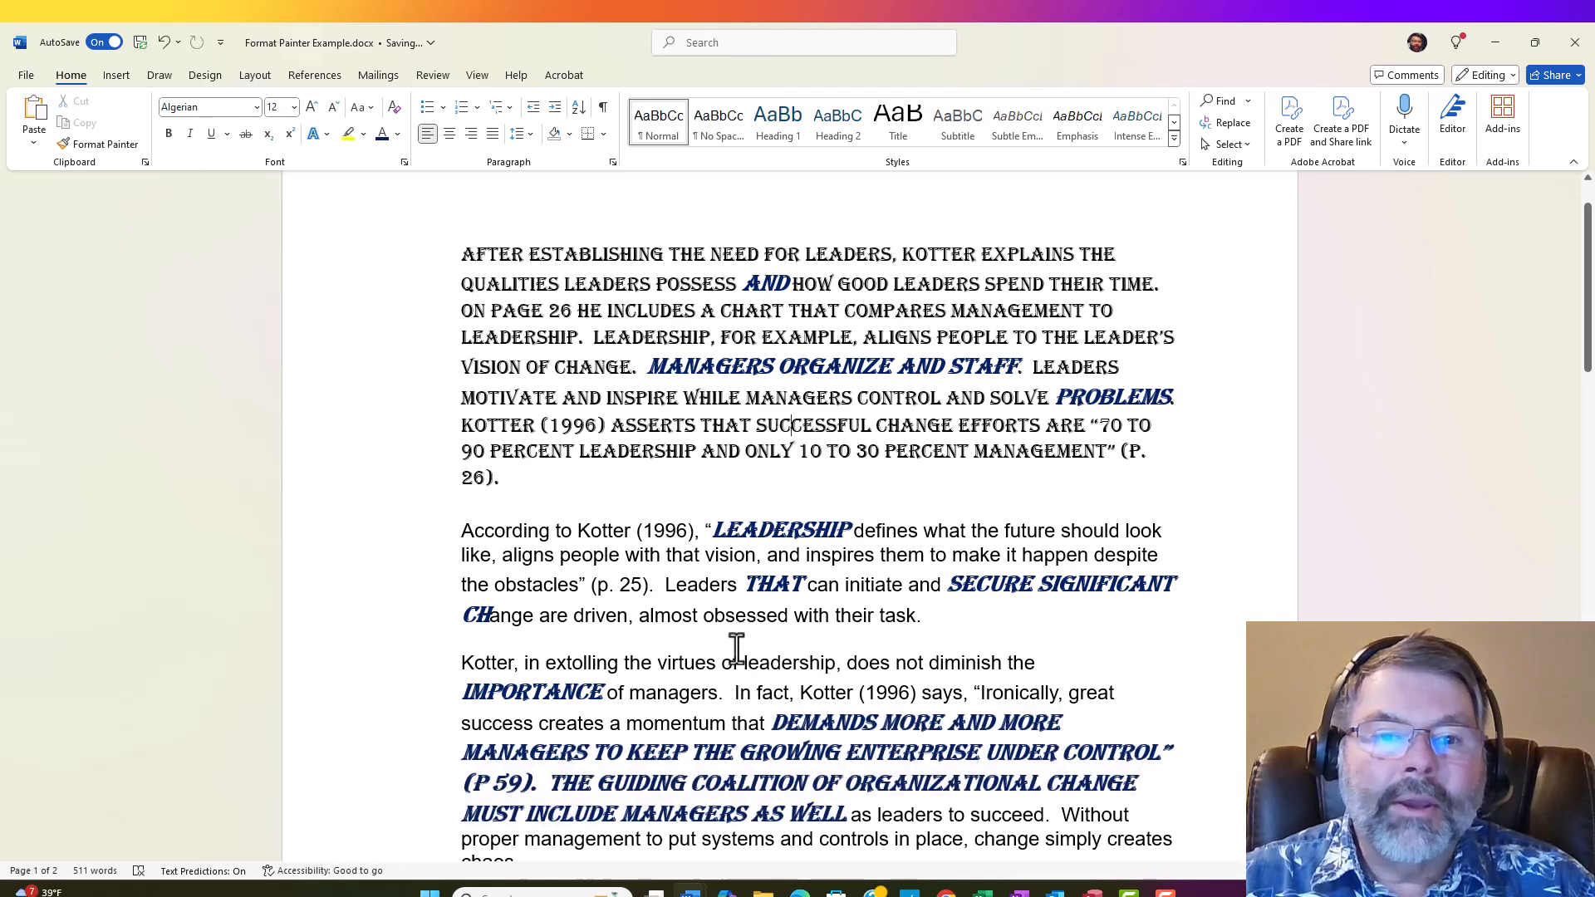
left_click_drag(550, 311, 581, 363)
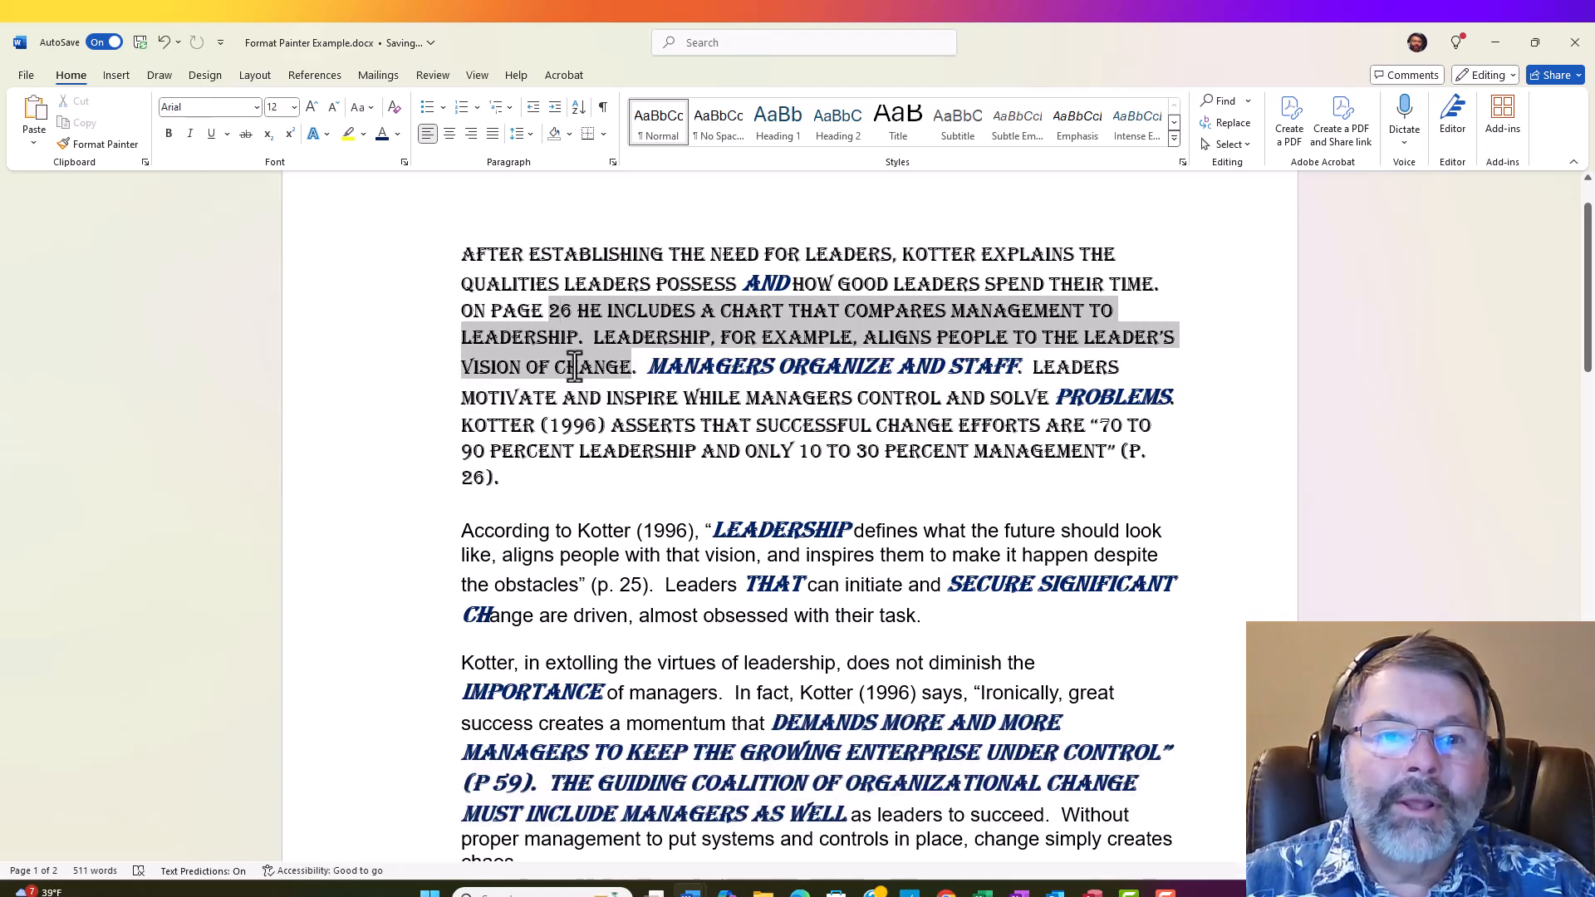
left_click(614, 403)
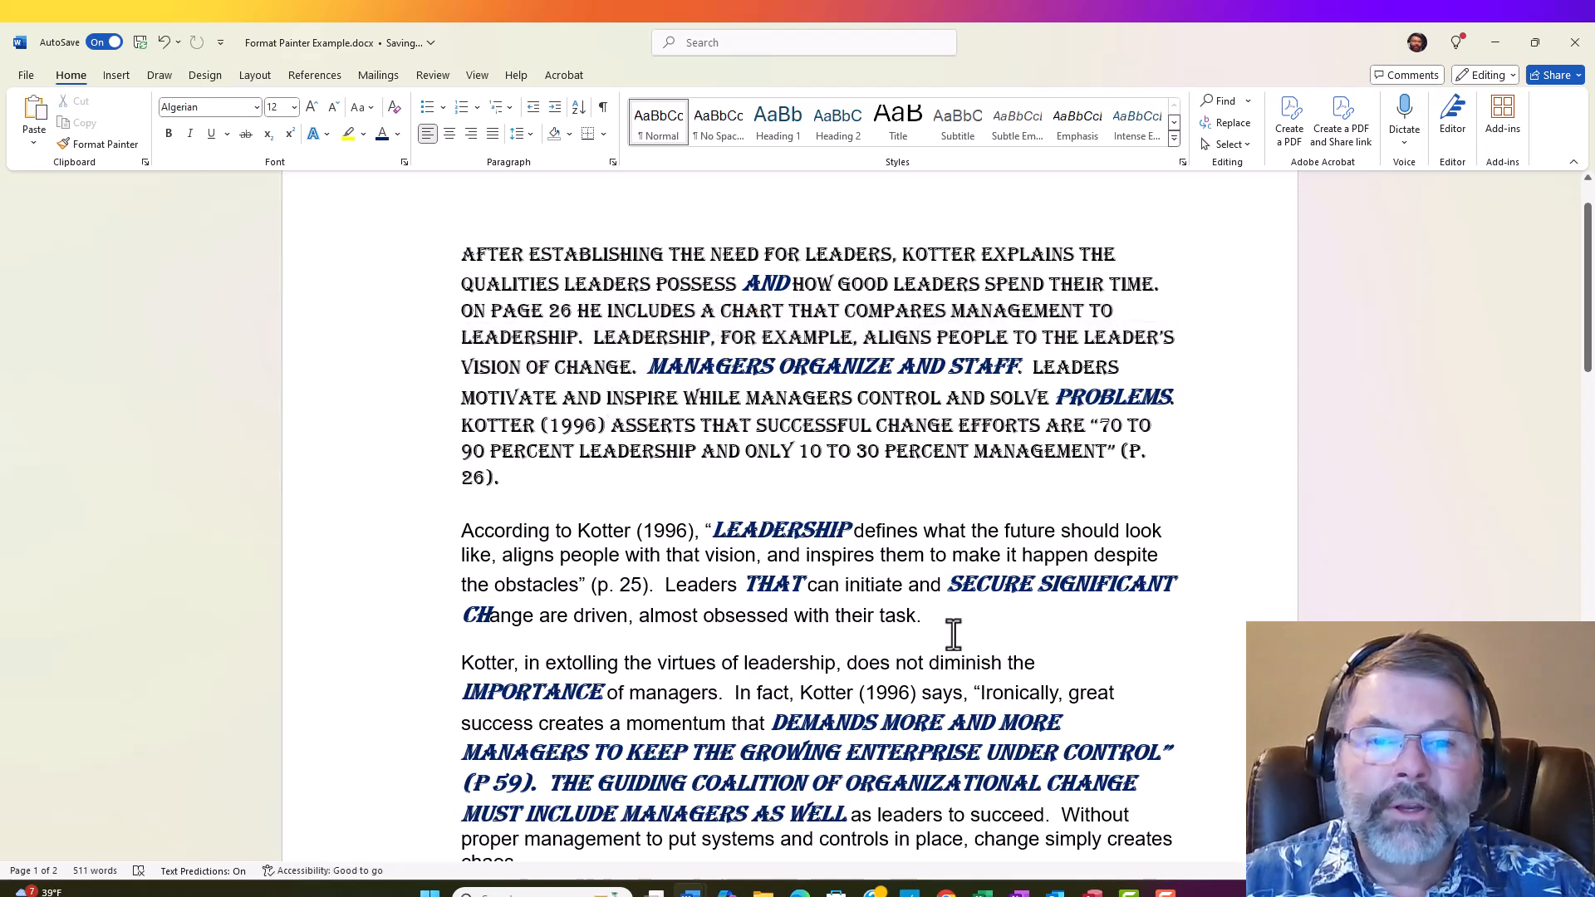